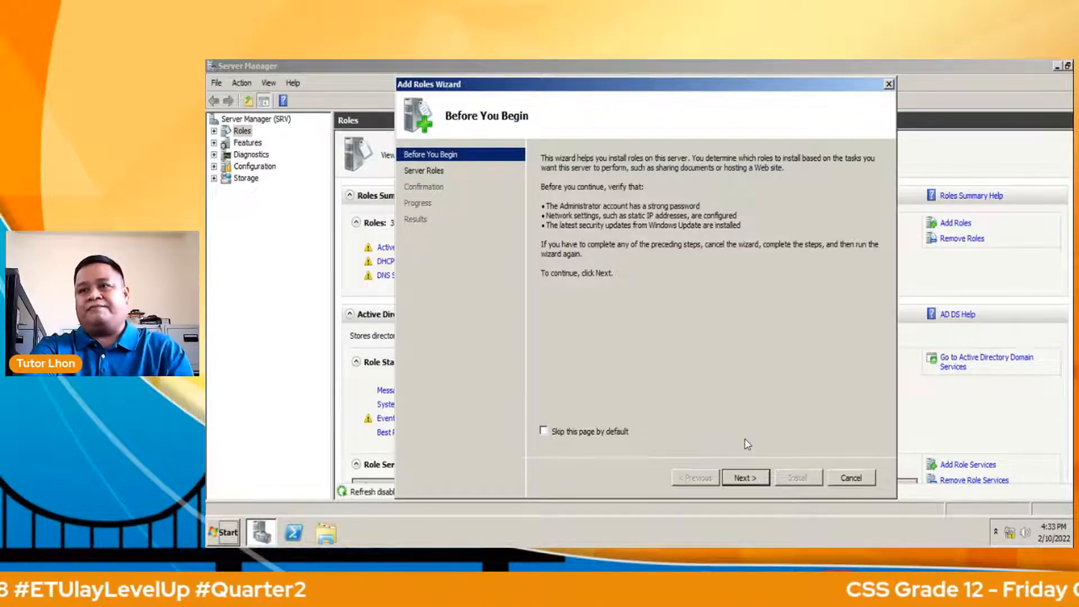
Advance to the Select Server Roles page and tick Remote Desktop Services.
left_click(746, 478)
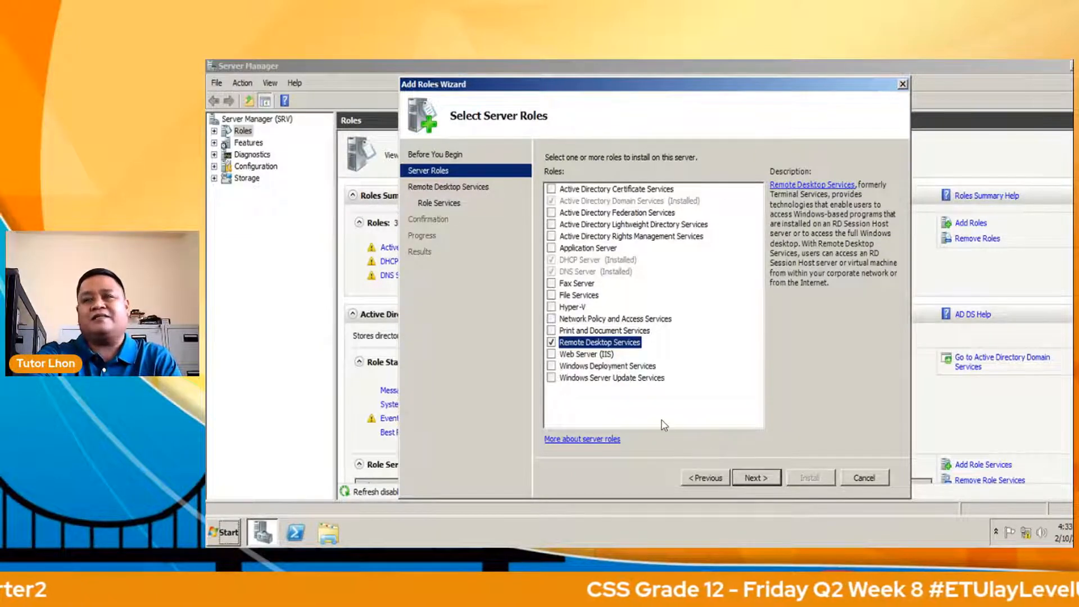
Pass the RD Services introduction, accepting Web Access's required web services and the domain controller warning.
key("Return")
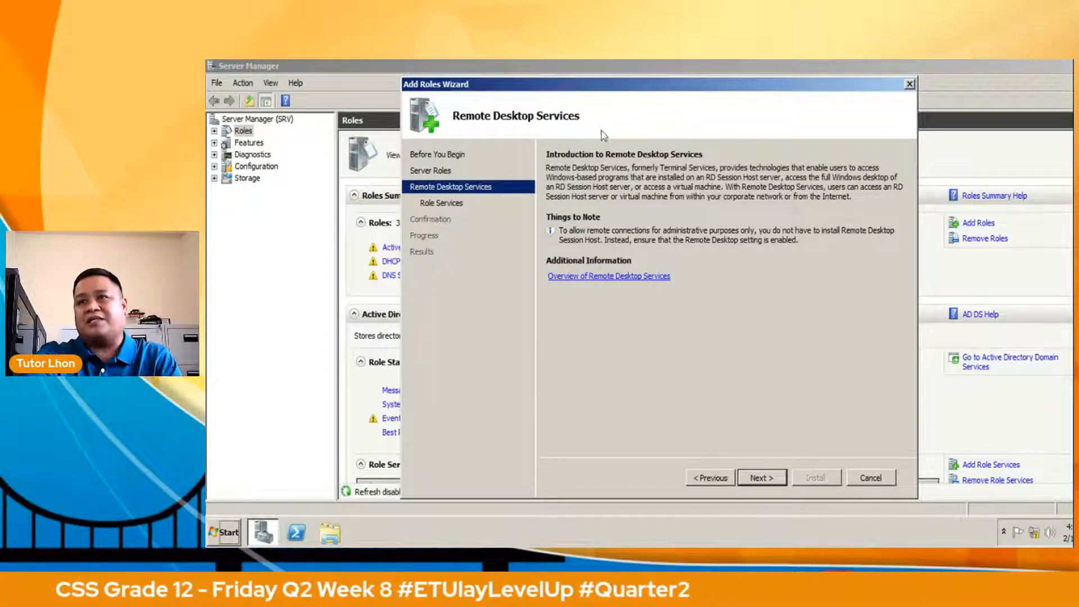
left_click(757, 478)
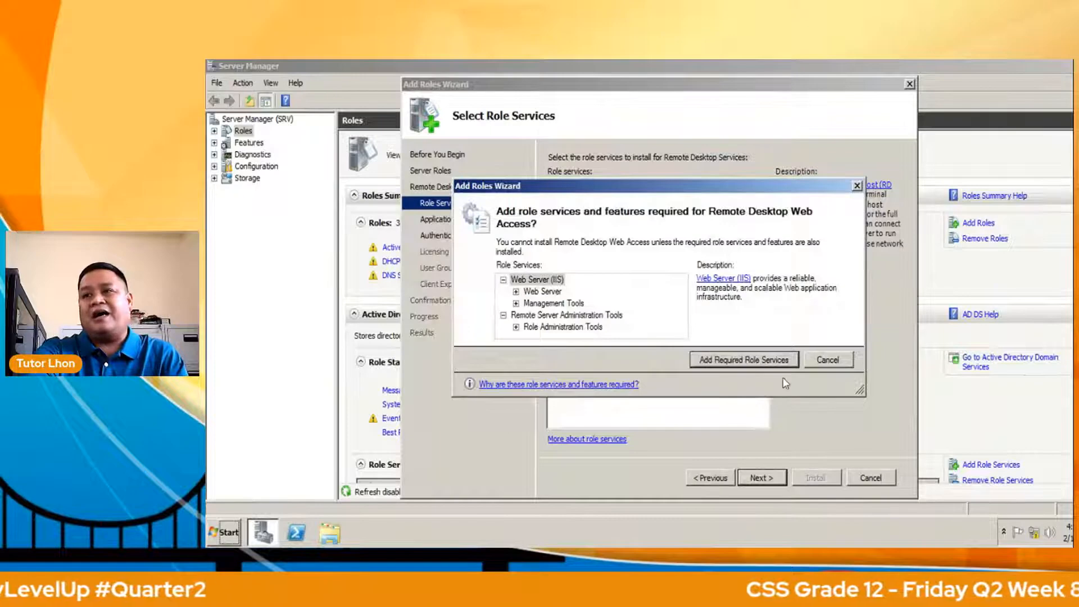
left_click(760, 360)
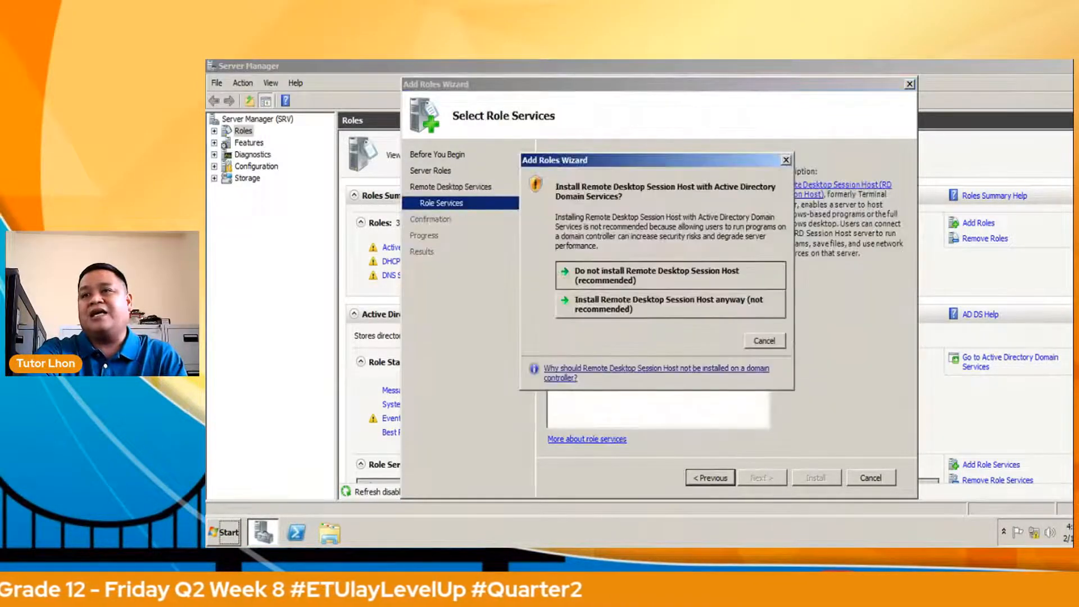
key("Return")
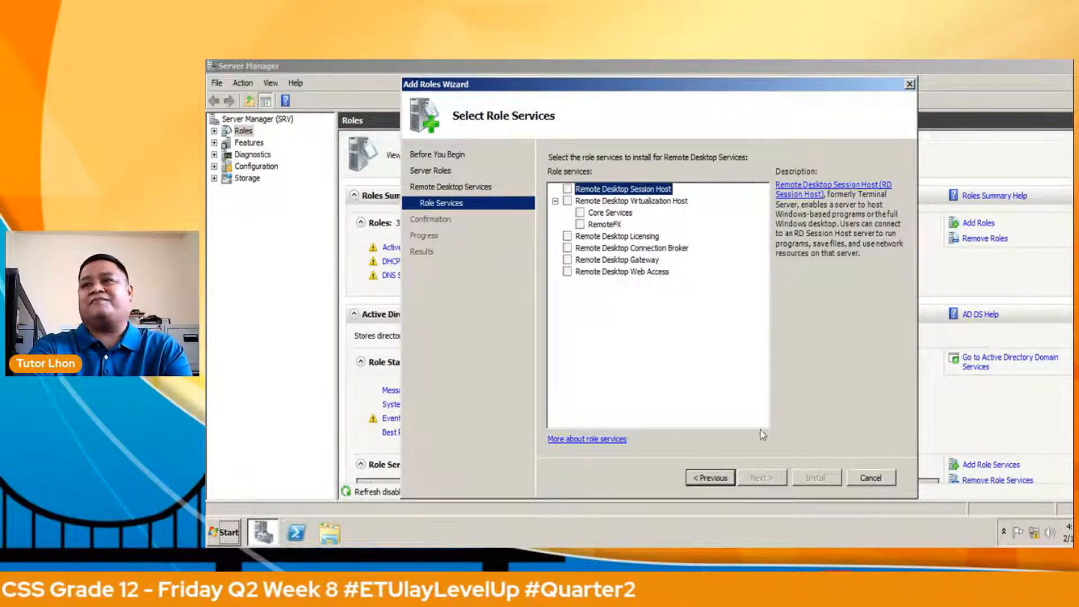
Select RD Session Host despite the warning and RD Web Access with its required IIS services.
key("space")
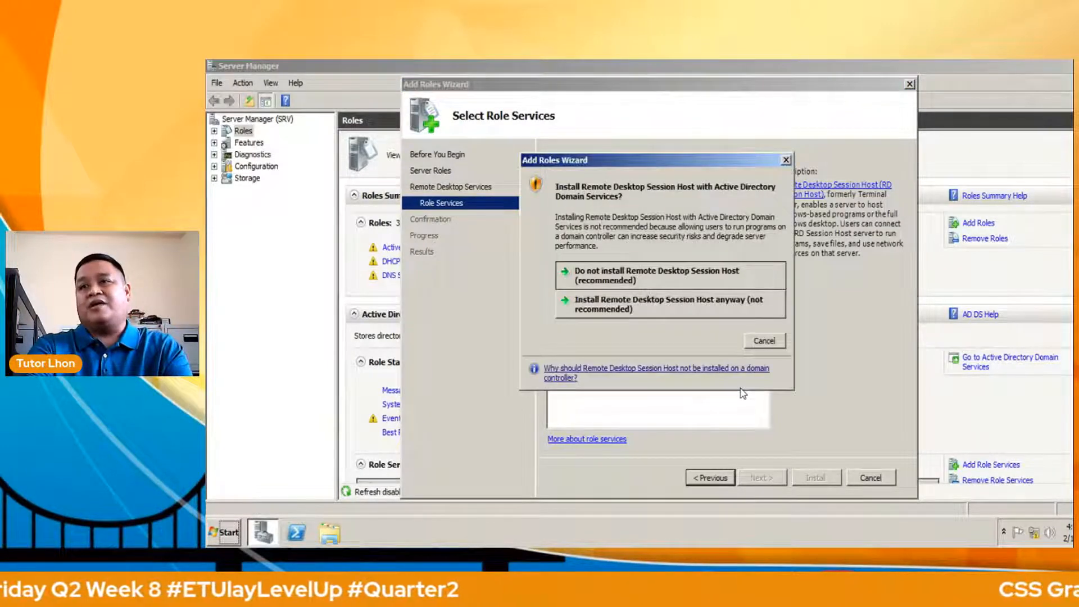
key("Right")
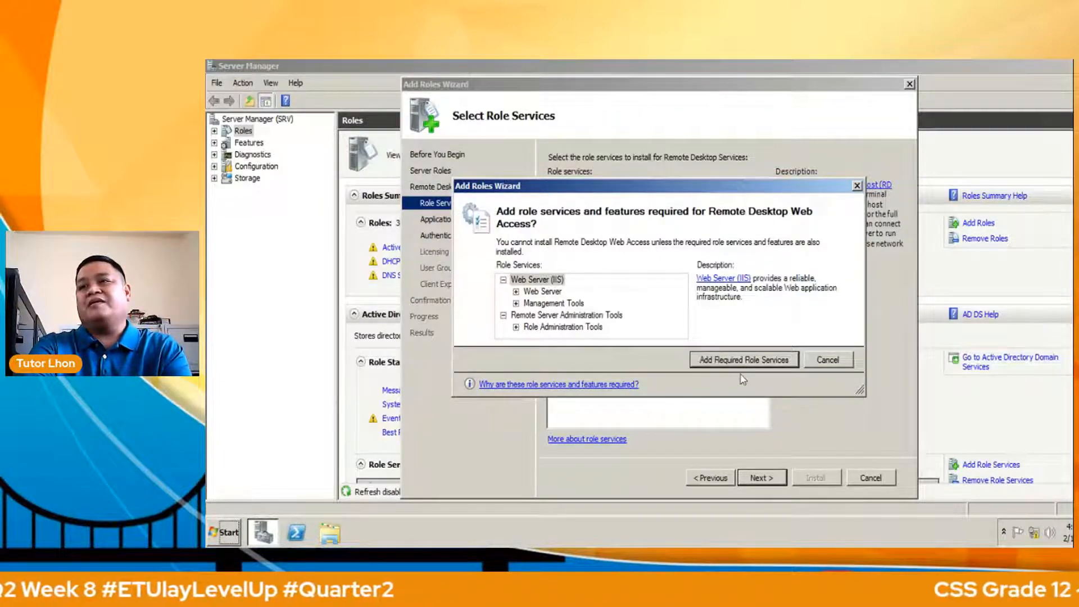
key("Return")
key("Return")
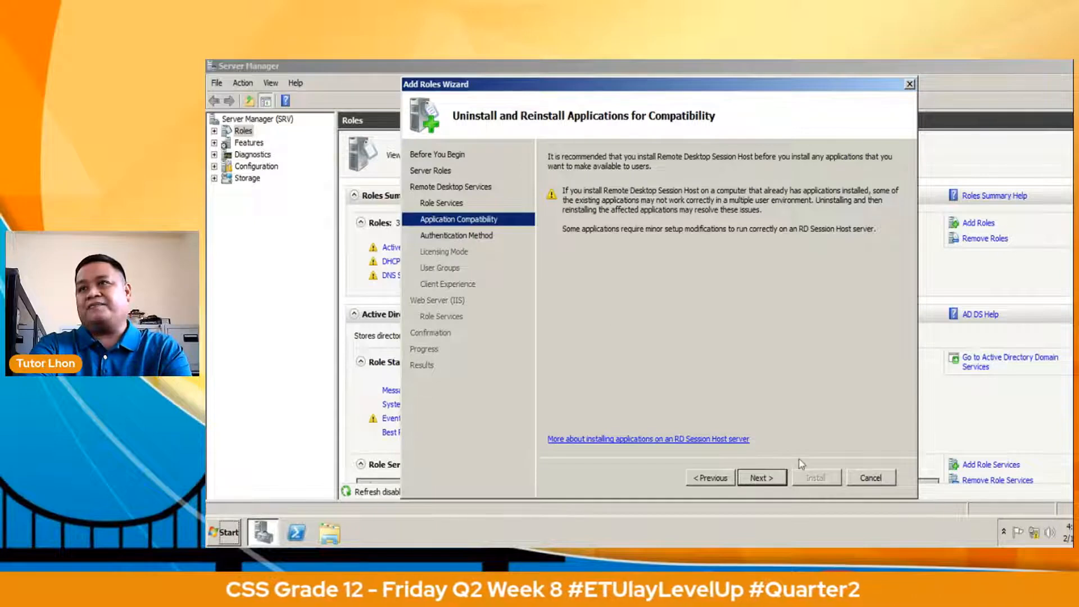
Choose Do not require Network Level Authentication and keep licensing mode as Configure later.
key("Return")
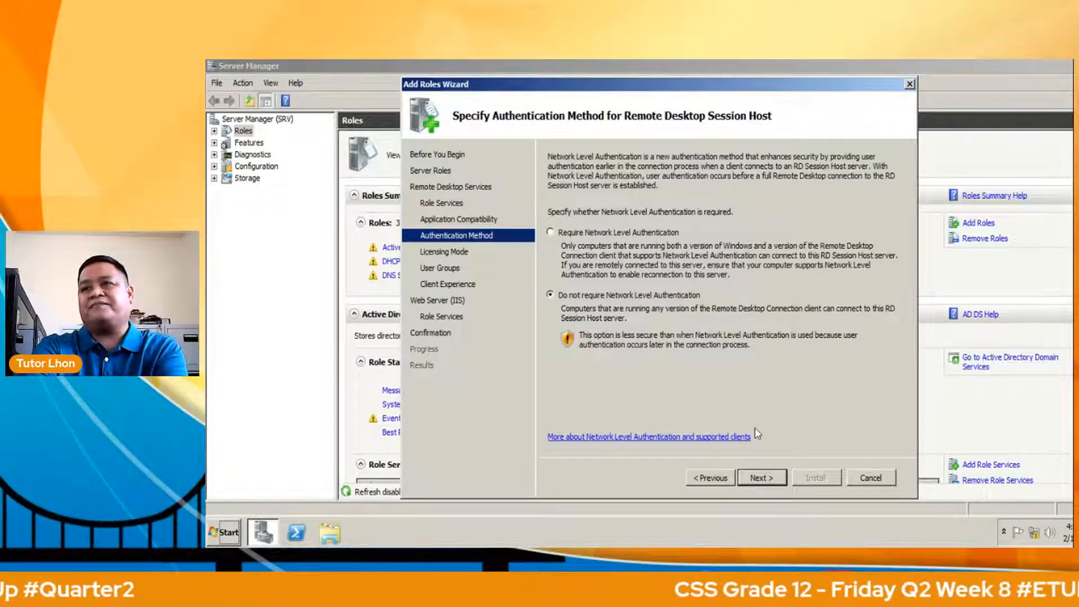
key("Return")
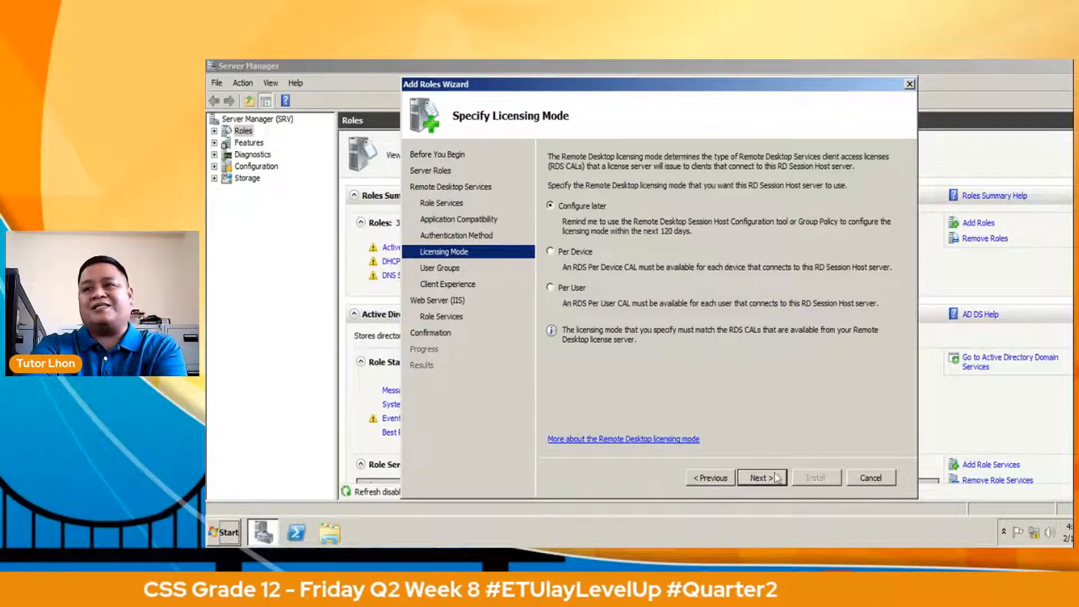
Add the domain user to allowed User Groups and enable audio/video playback and desktop composition.
left_click(747, 477)
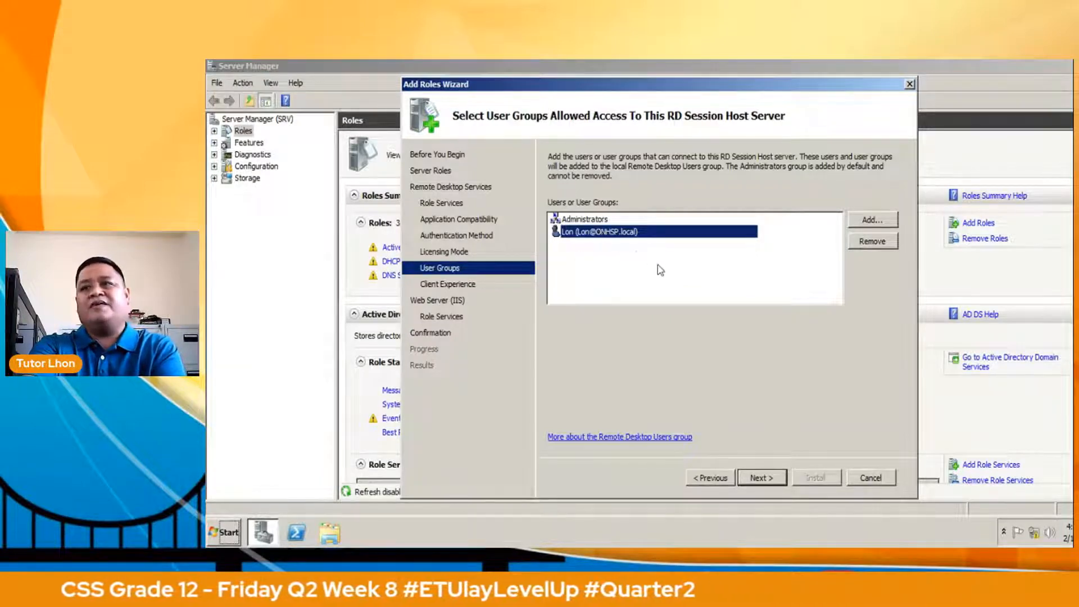
left_click(754, 477)
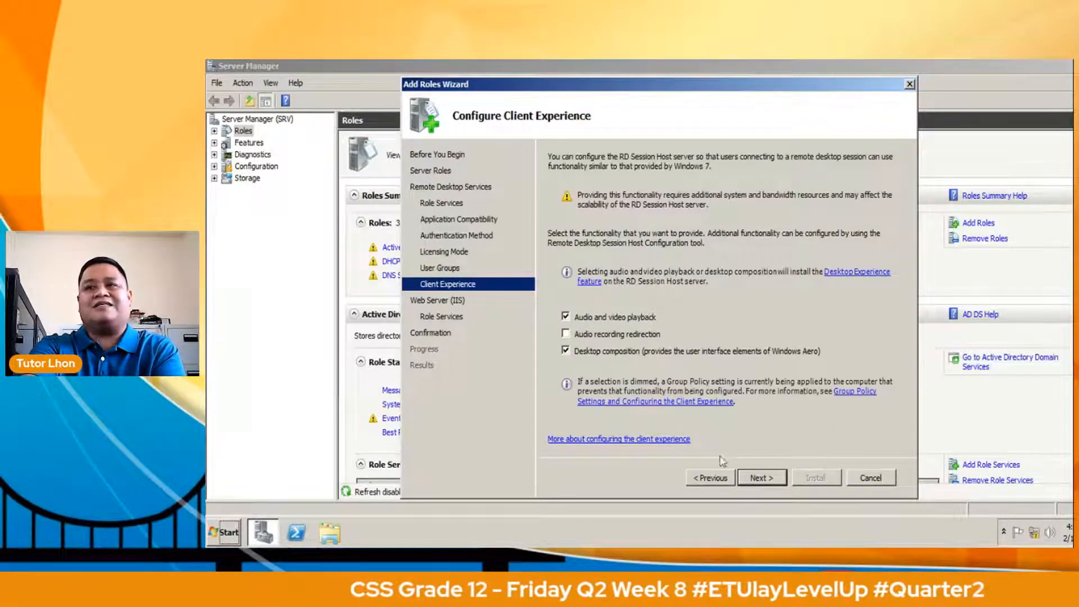
Accept the default Web Server (IIS) role services, review the confirmation, and start the installation.
key("Return")
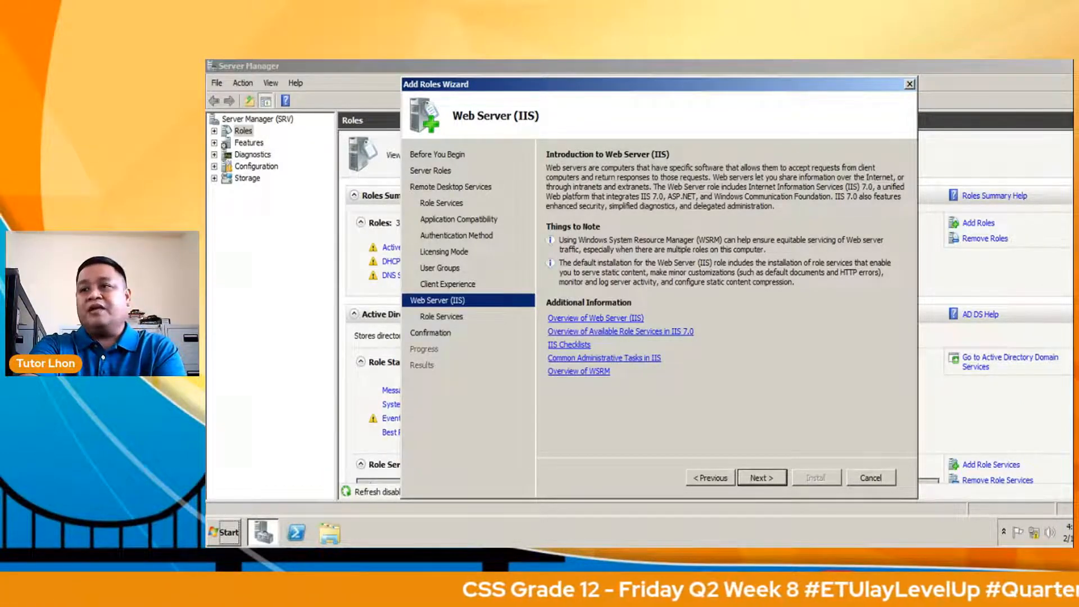
key("Return")
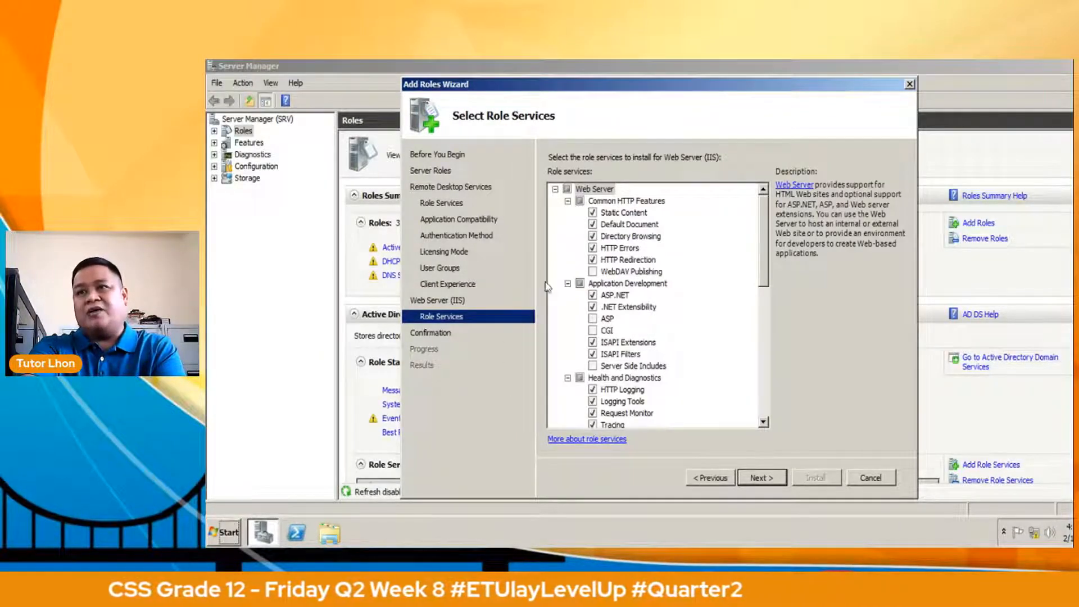
left_click(756, 478)
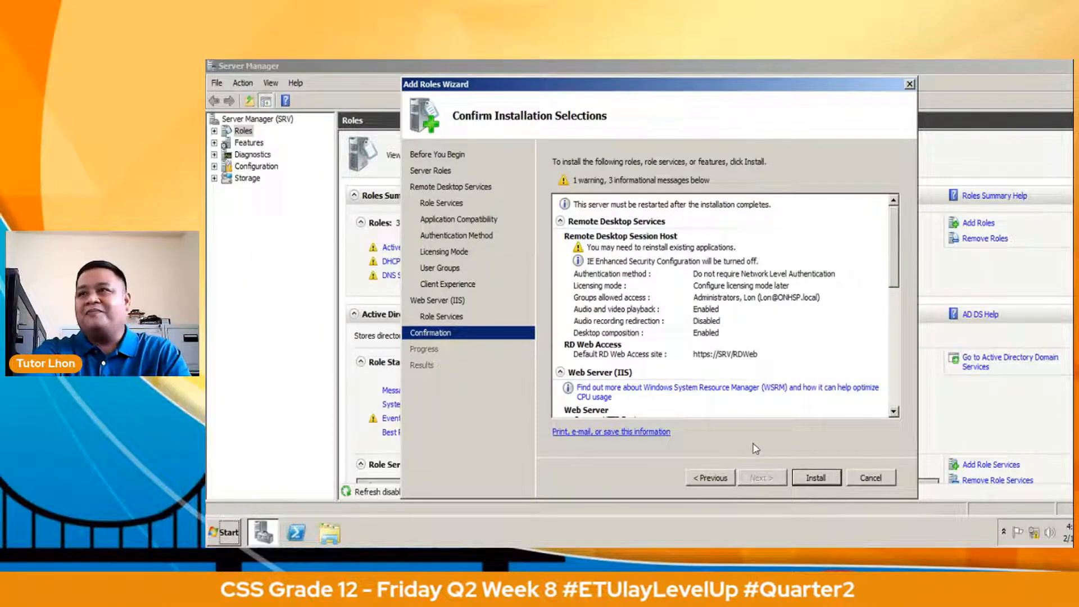
key("Return")
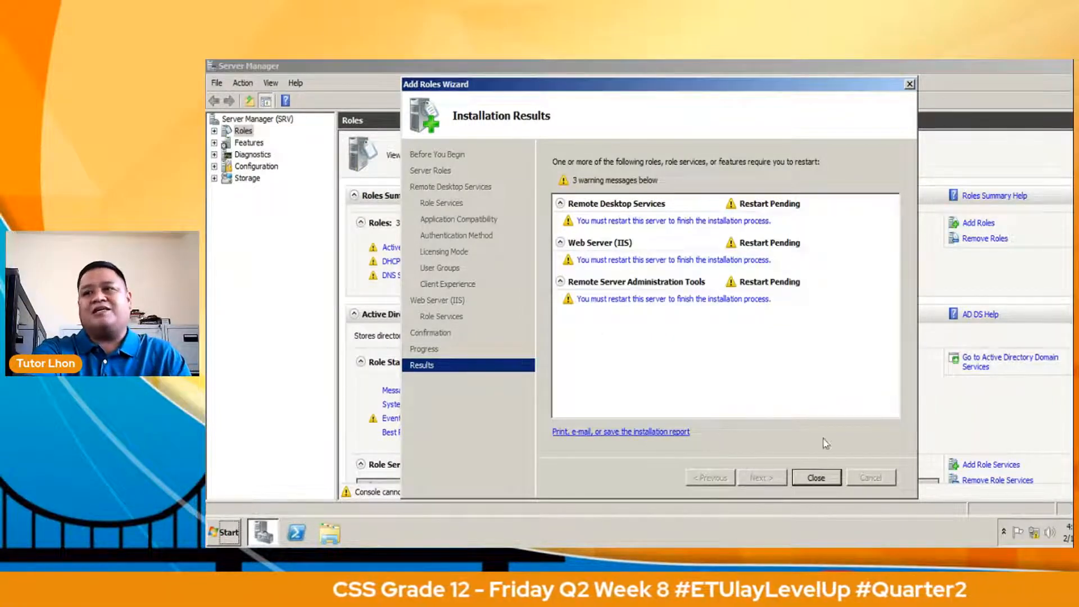
Close the Add Roles Wizard results and restart the server now.
left_click(813, 468)
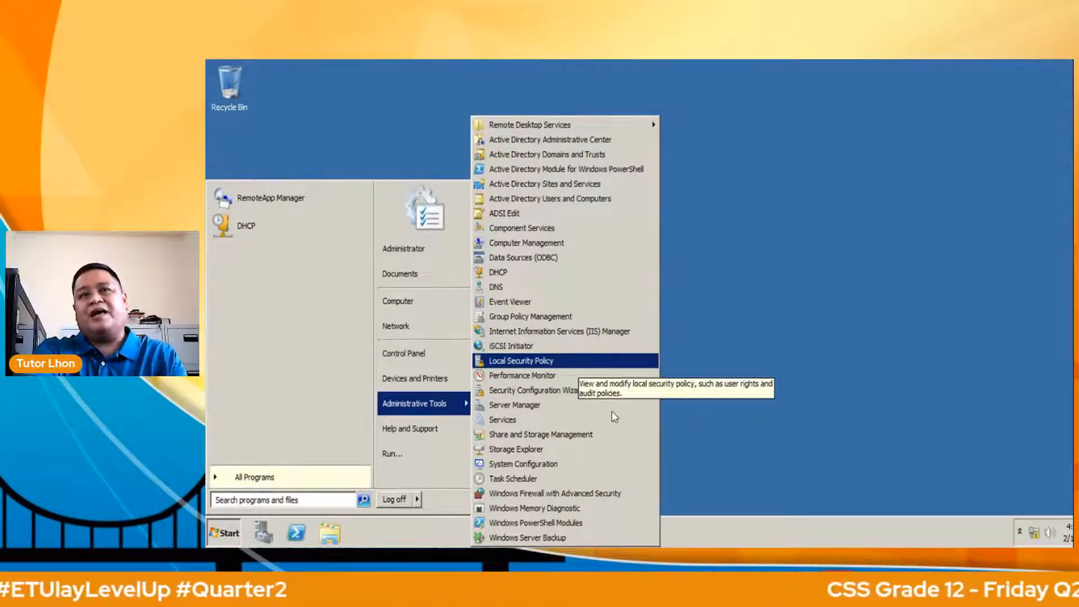
In Local Security Policy, add the domain user to 'Allow log on through Remote Desktop Services'.
left_click(612, 412)
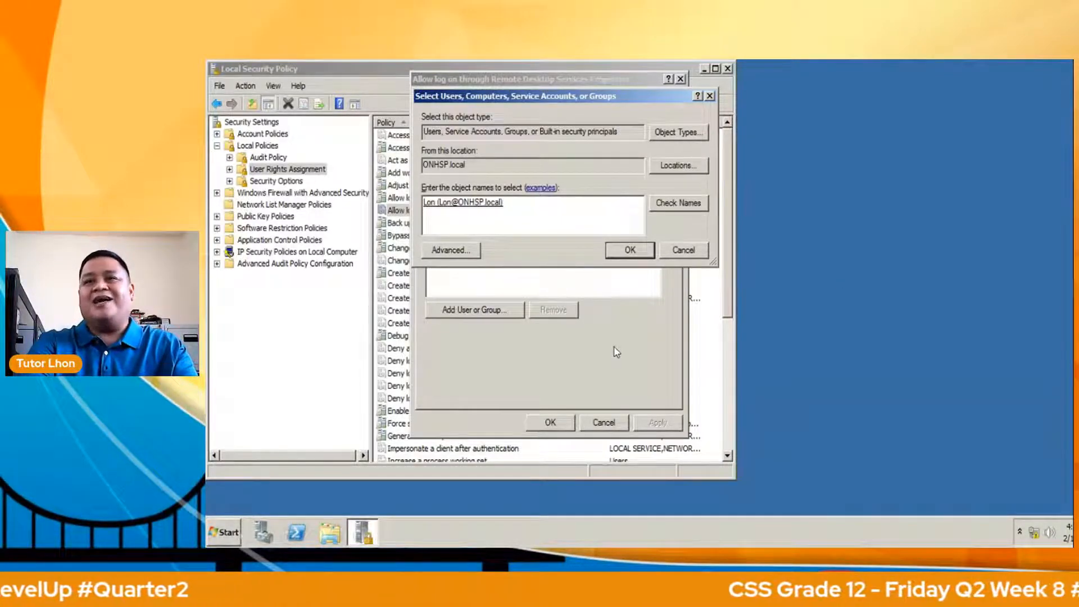
key("Return")
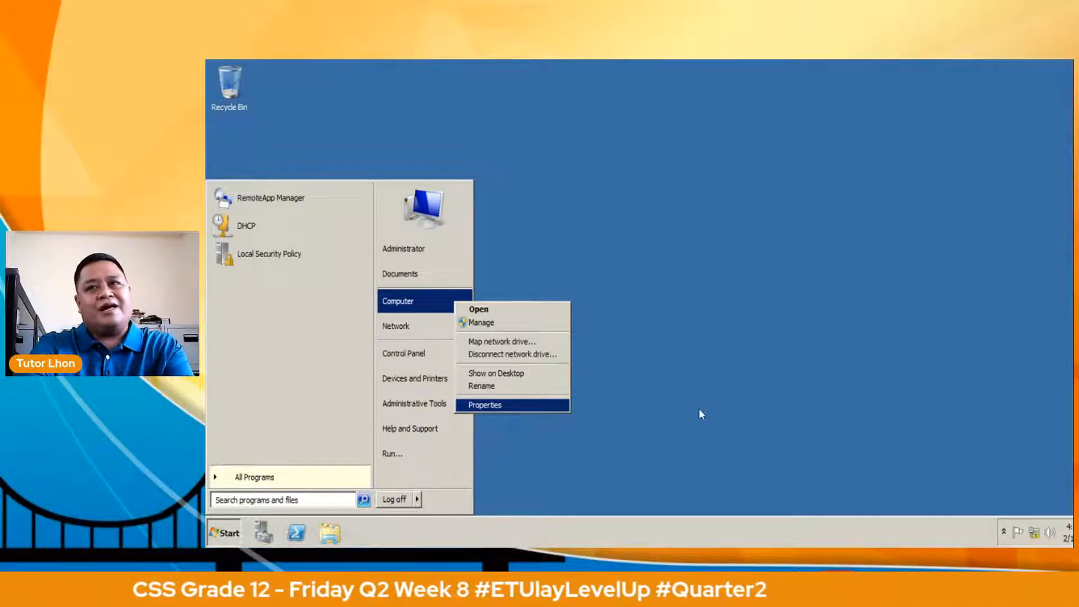
In System Properties, add the domain user to the Remote Desktop Users list and confirm.
key("Return")
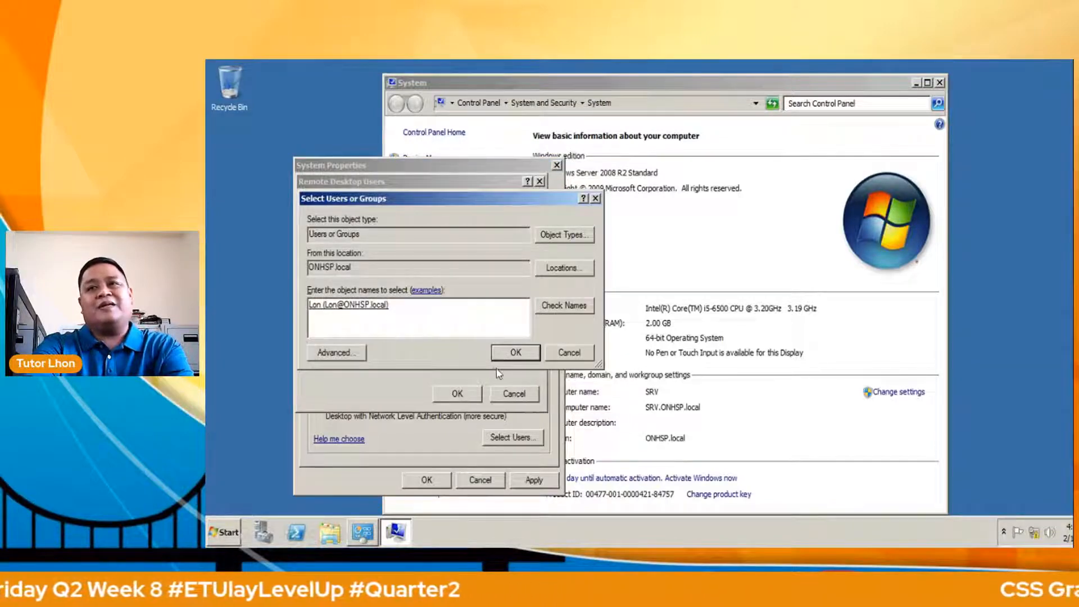
left_click(510, 359)
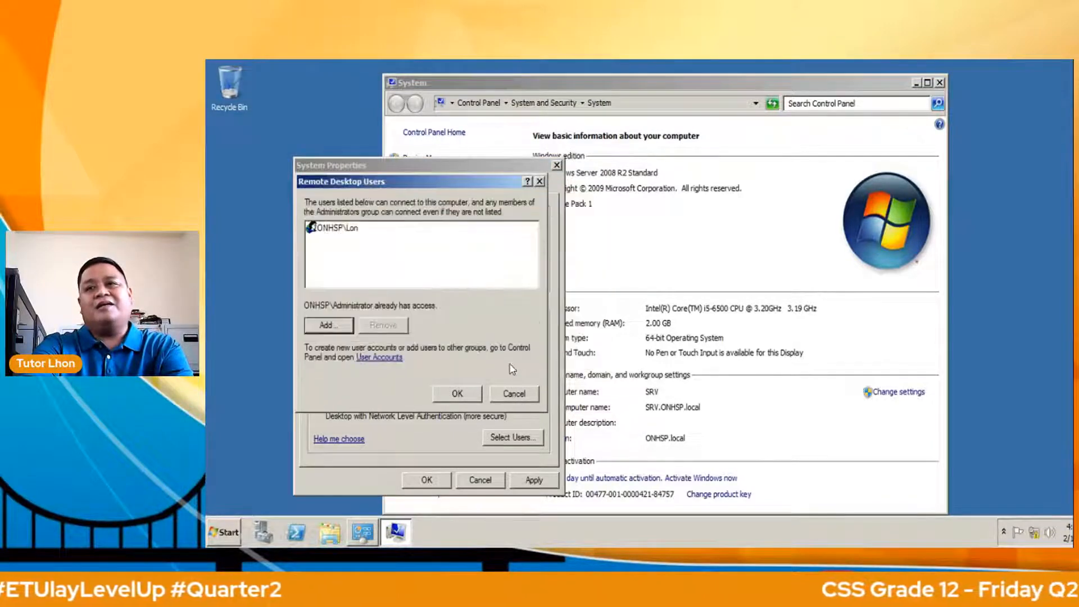
left_click(458, 393)
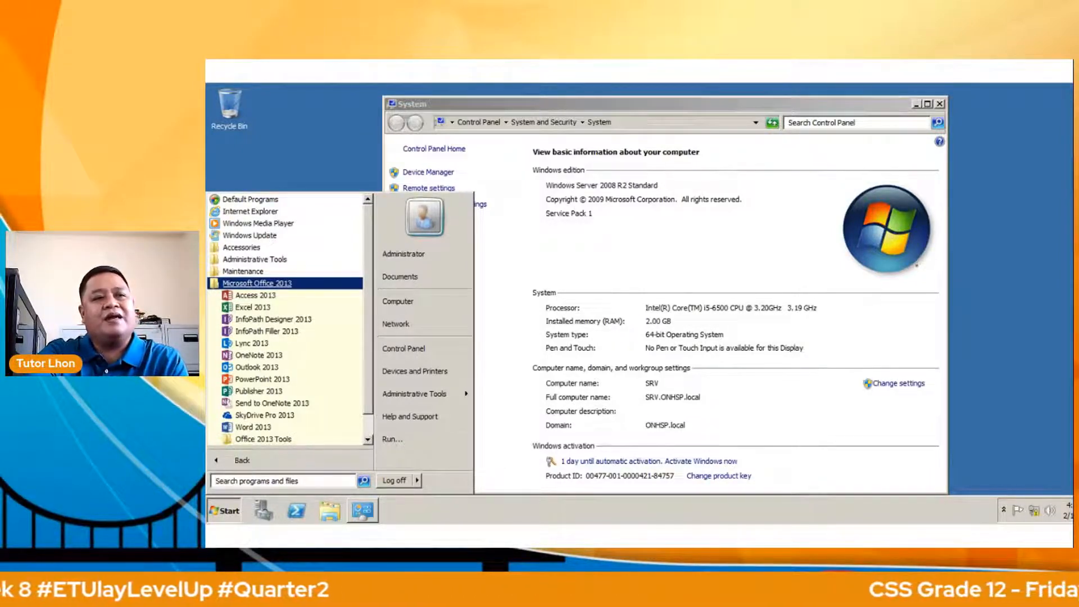
On the Windows 7 VM, close Internet Explorer and the System window, maximize it, then show All Programs.
key("alt+Tab")
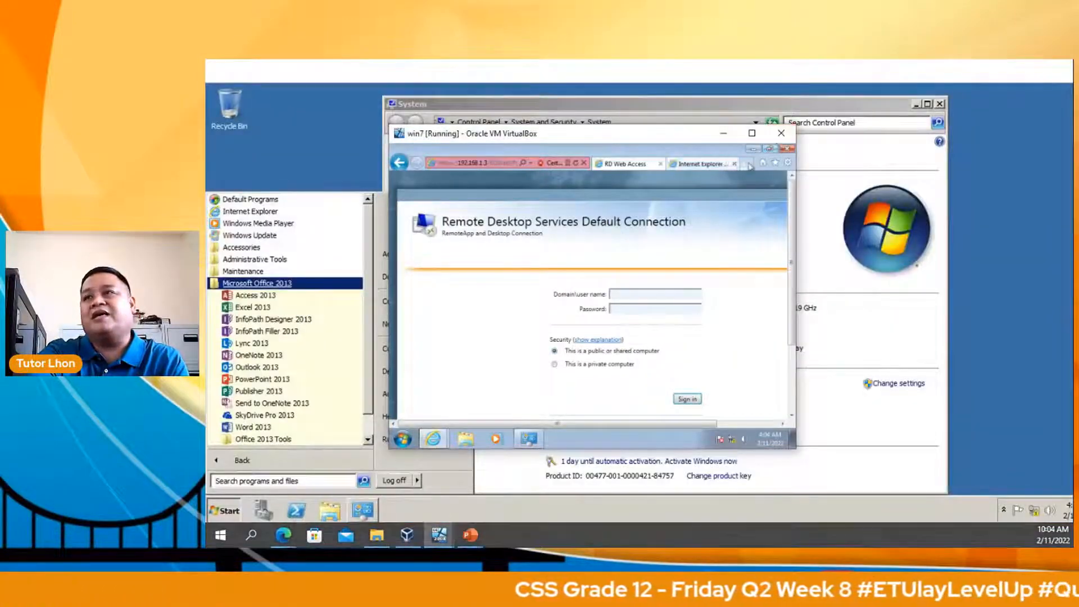
left_click(786, 150)
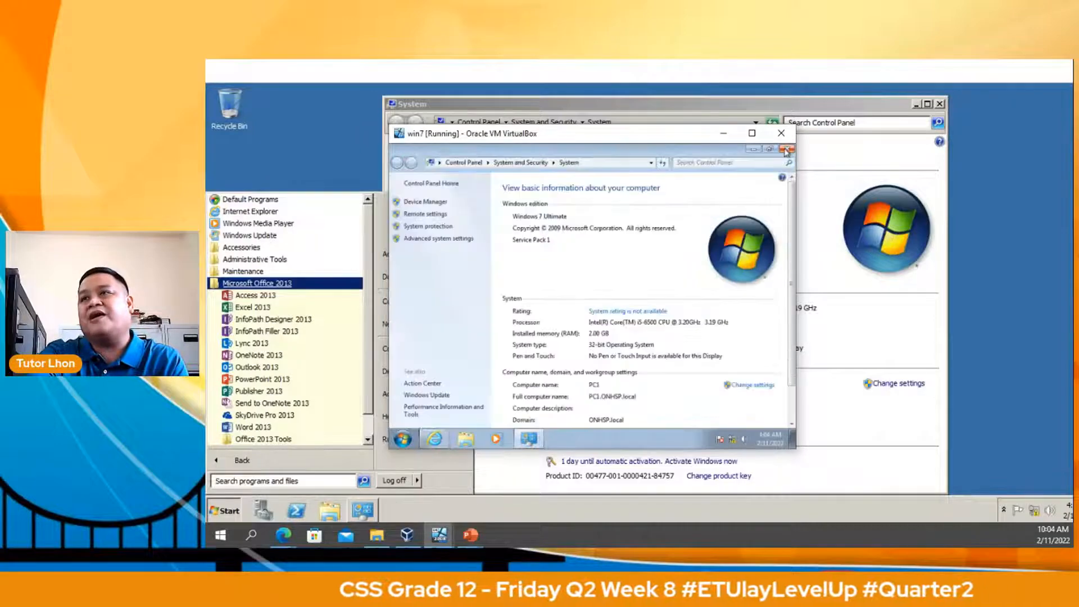
left_click(752, 134)
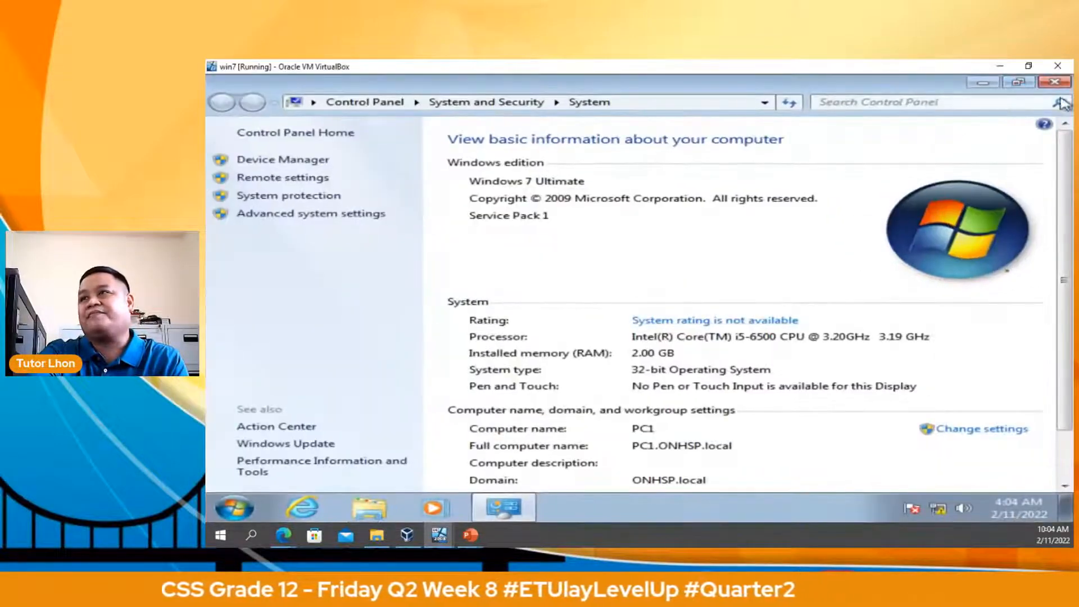
left_click(1056, 82)
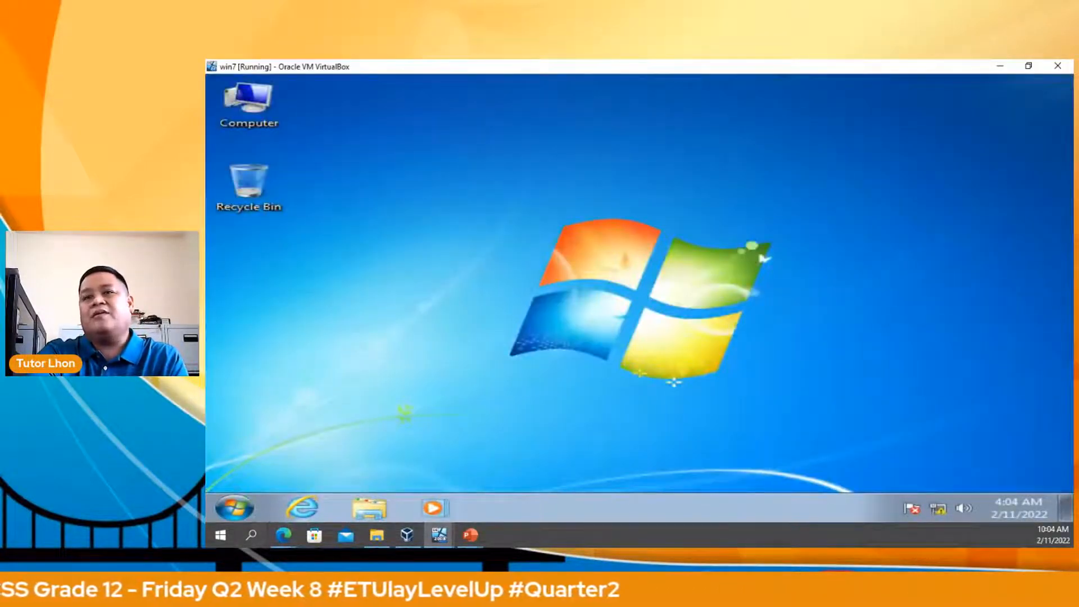
left_click(234, 508)
left_click(330, 442)
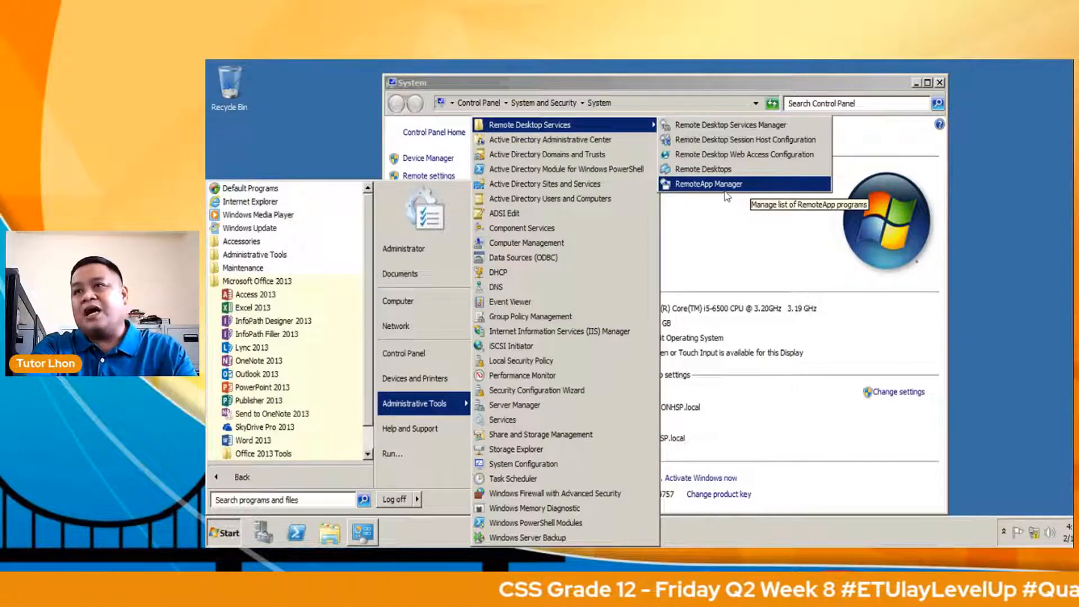
Open RemoteApp Manager from the Remote Desktop Services administrative tools.
left_click(753, 294)
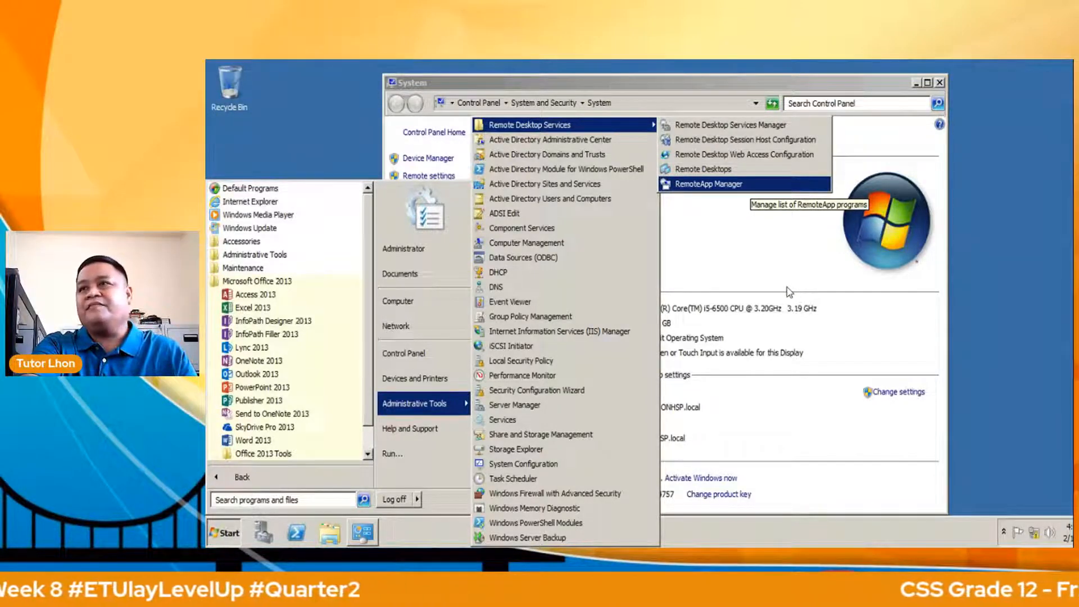
key("Return")
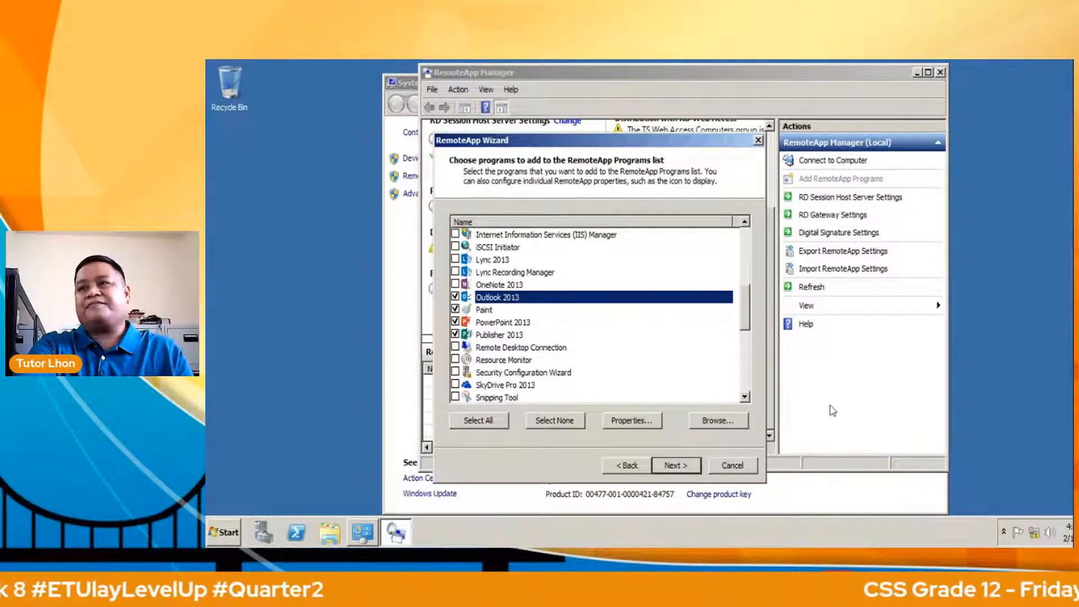
Finish the RemoteApp Wizard, adding Access, Excel, Outlook, Paint, PowerPoint and Publisher.
key("Return")
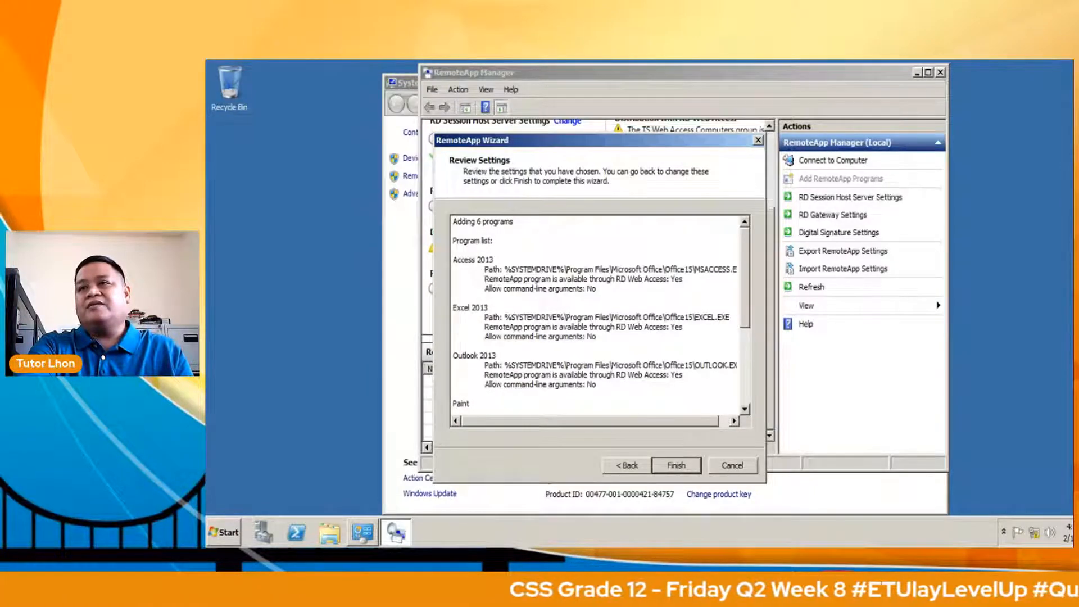
key("Return")
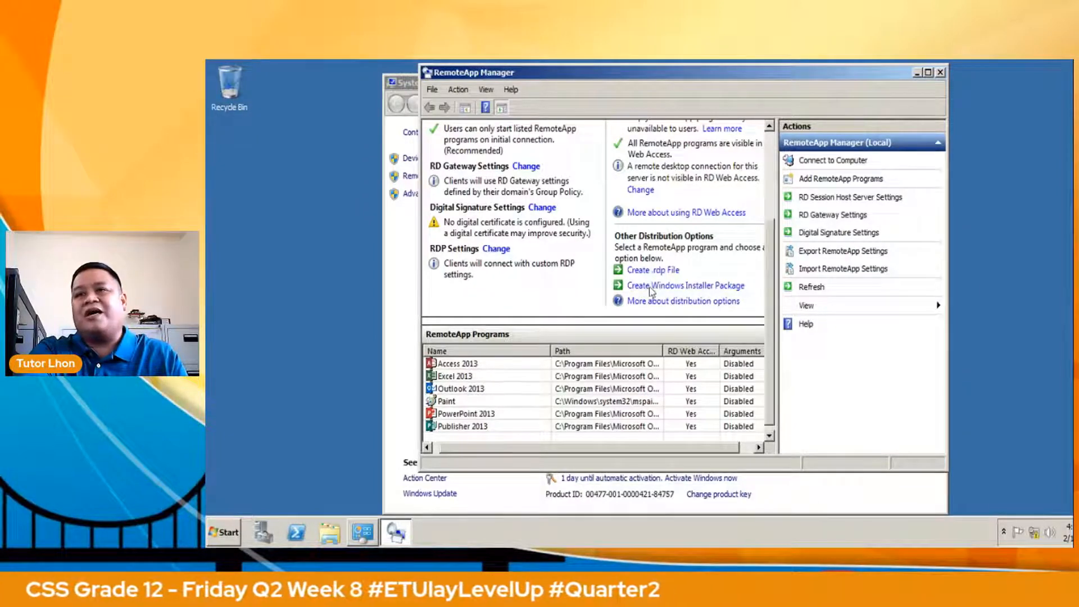
Select all six programs in the RemoteApp Programs list.
key("ctrl+a")
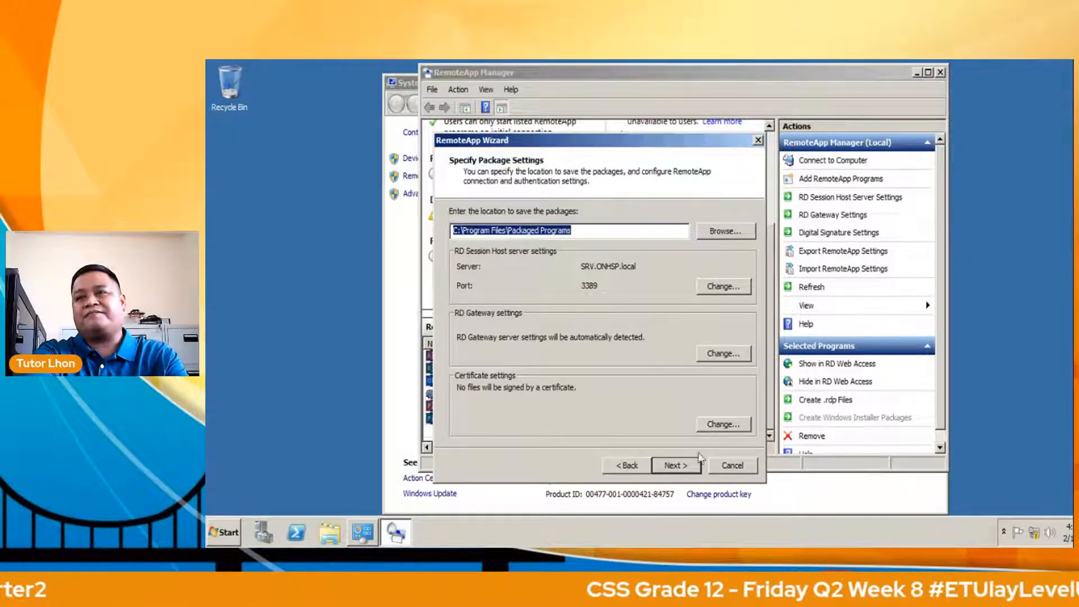
Save packages to C:\Program Files\Packaged Programs with desktop and Start menu shortcuts, then finish.
key("Return")
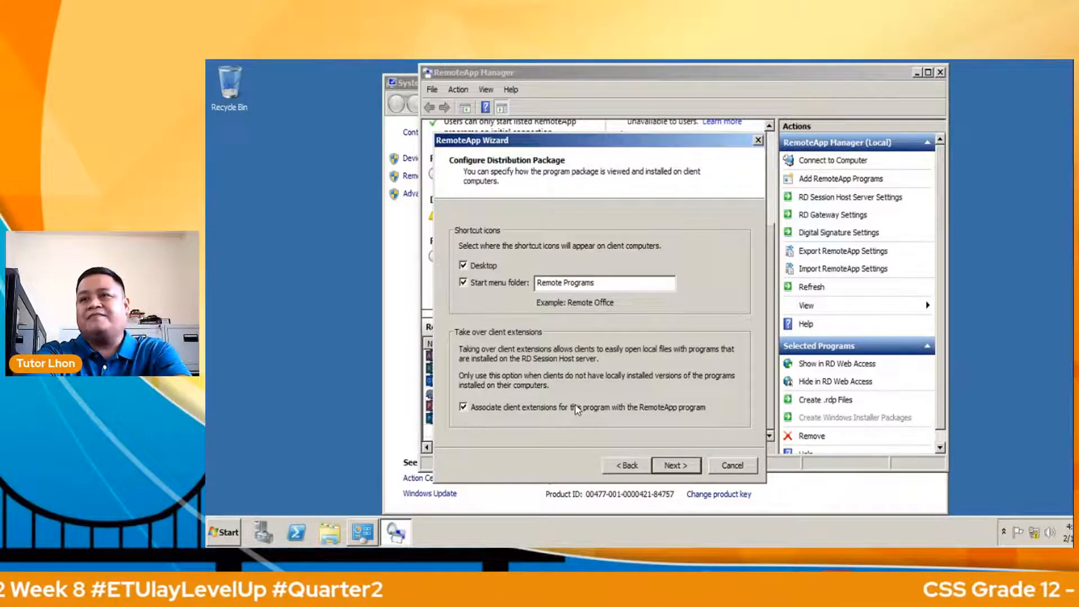
key("Return")
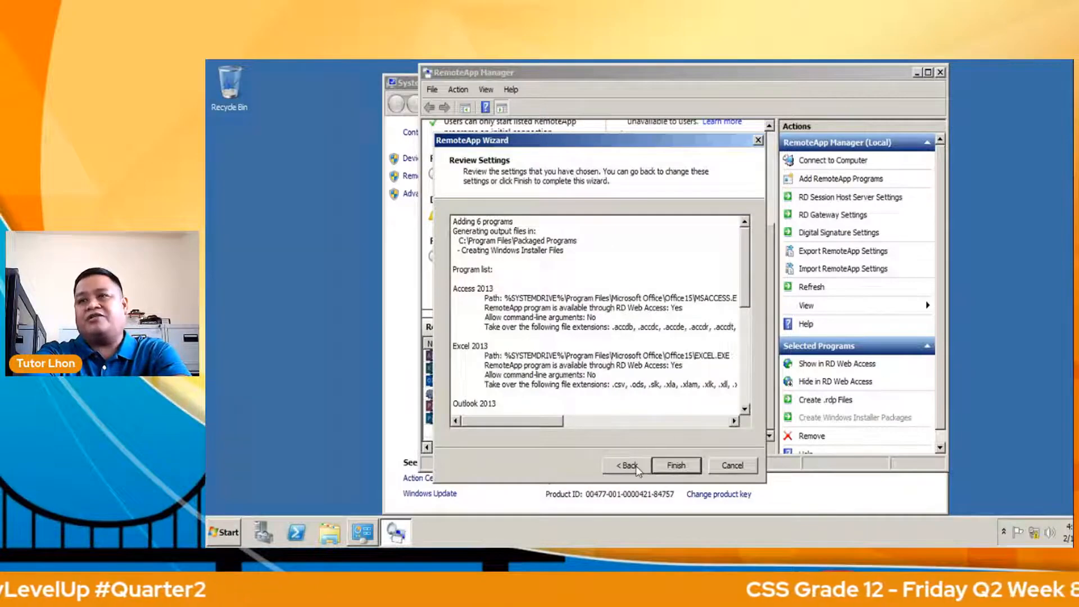
key("Return")
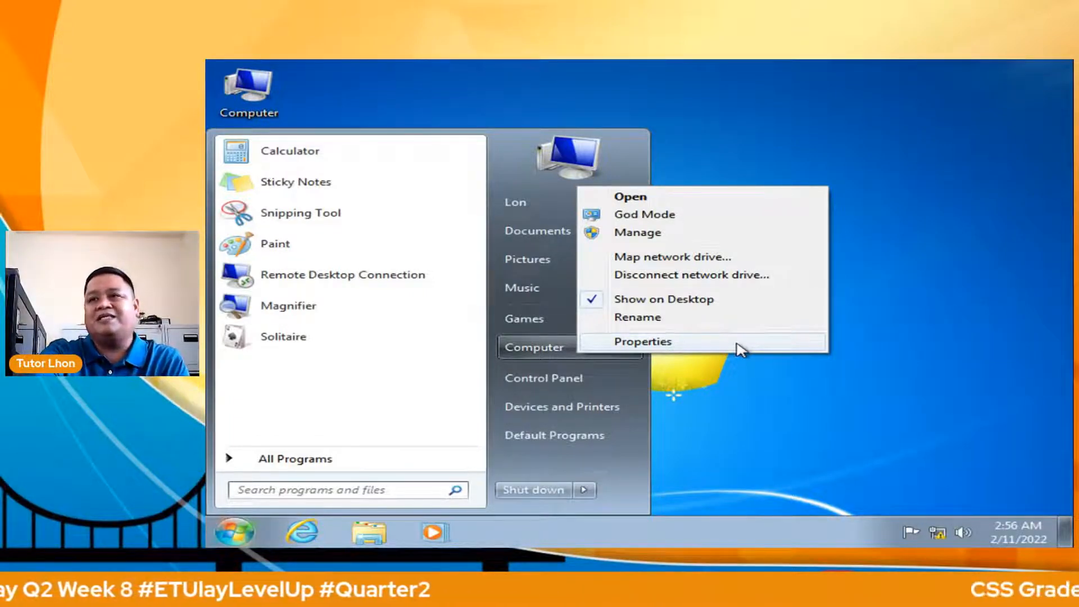
Review the Windows 7 client's Remote settings and which users may connect remotely.
left_click(643, 341)
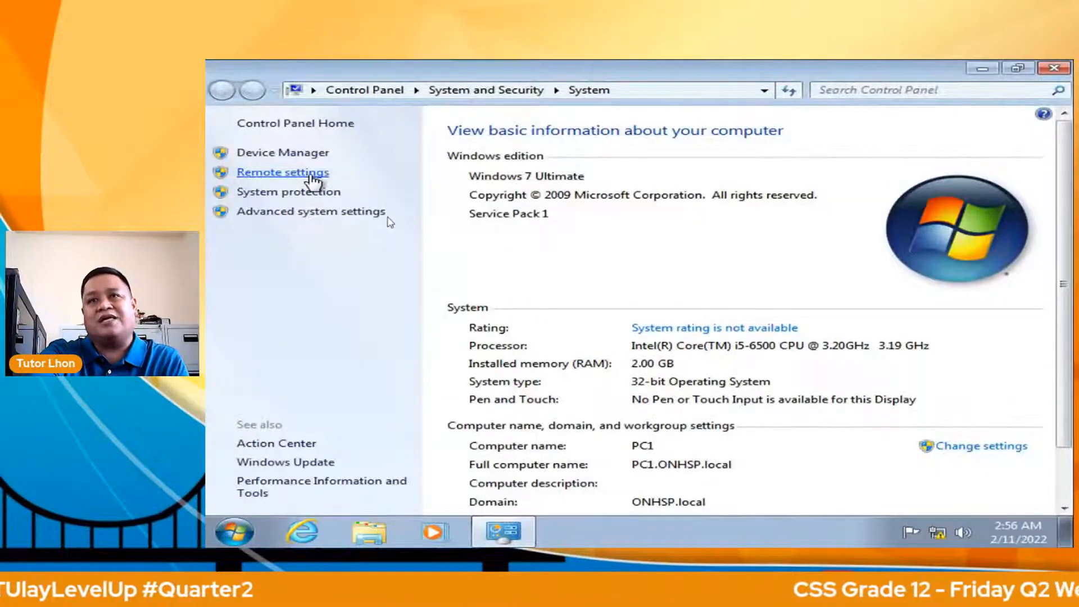
left_click(310, 176)
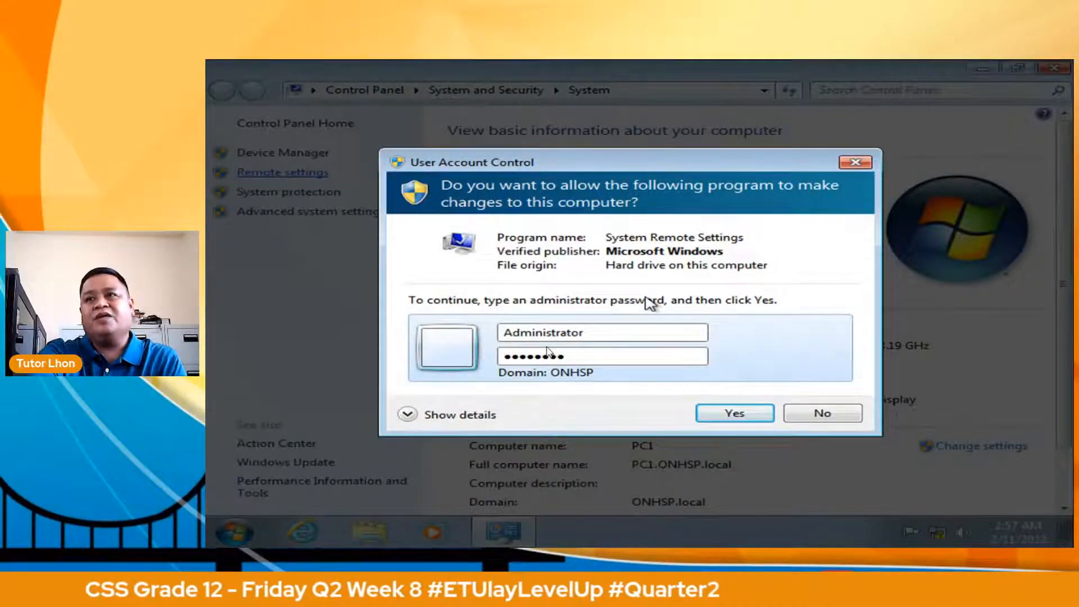
key("Return")
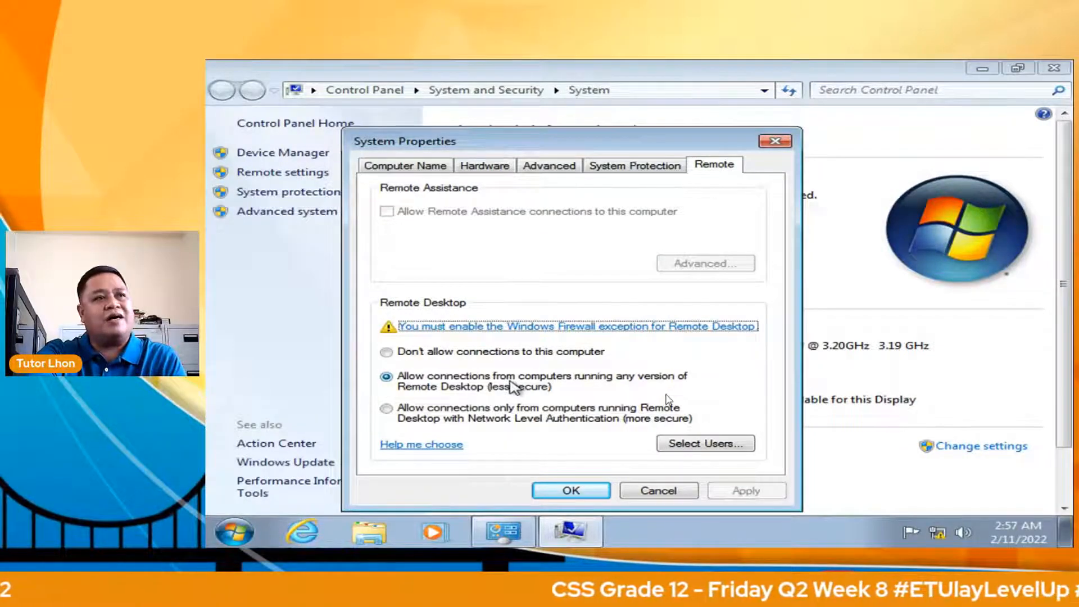
left_click(706, 444)
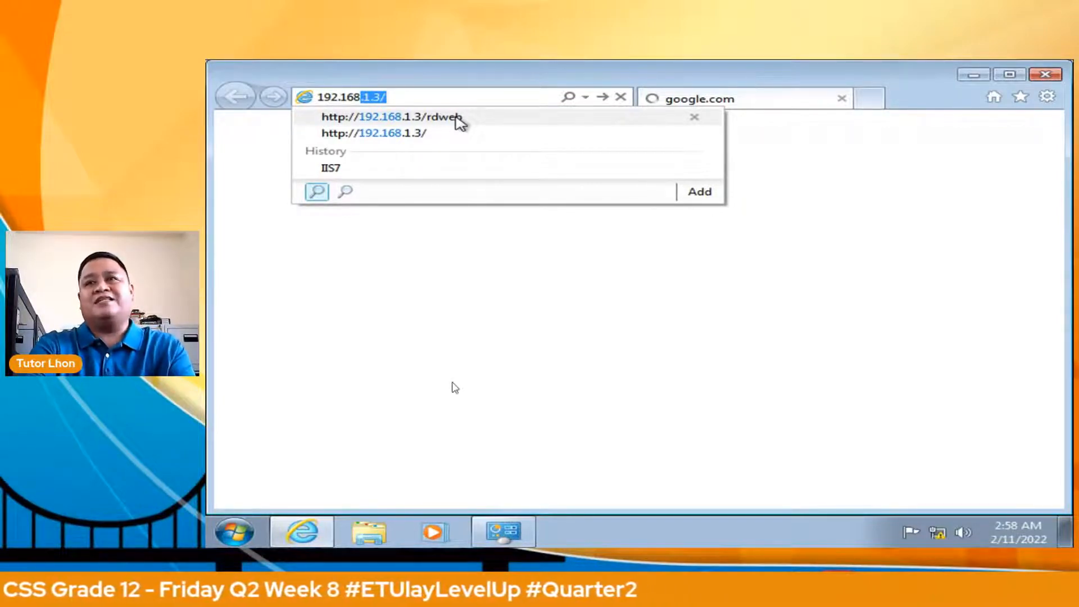
left_click(457, 117)
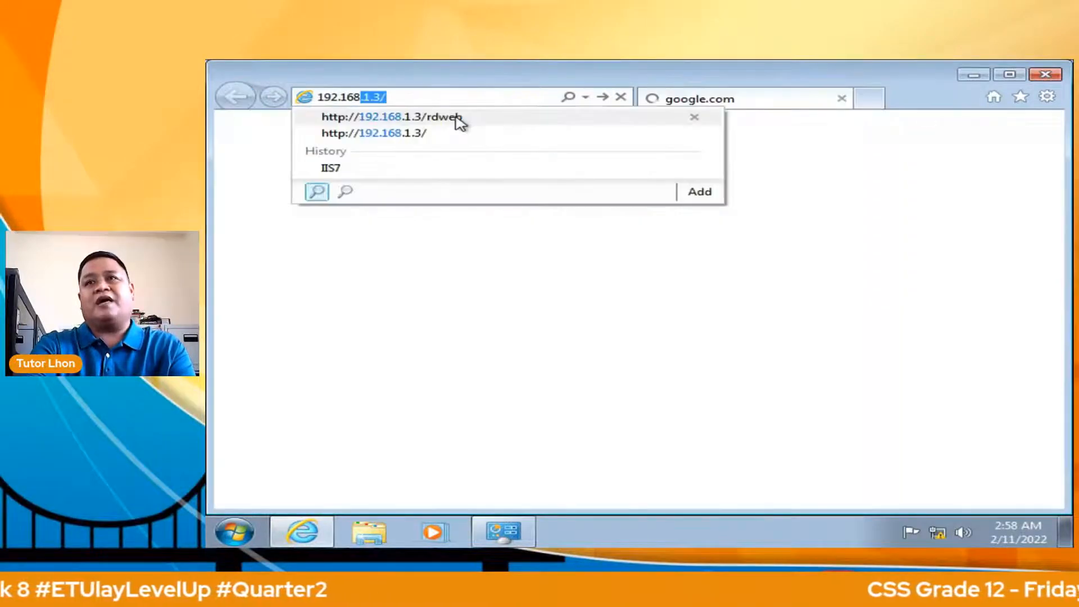
left_click(458, 117)
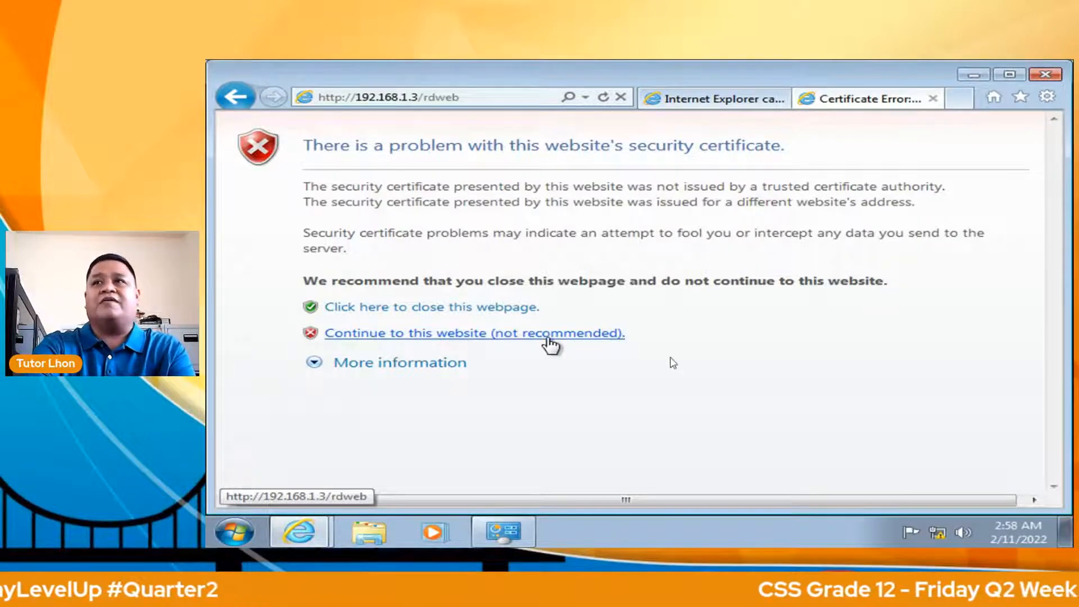
Continue past the certificate warning to RD Web Access, then bring back the win7 VM window.
left_click(548, 337)
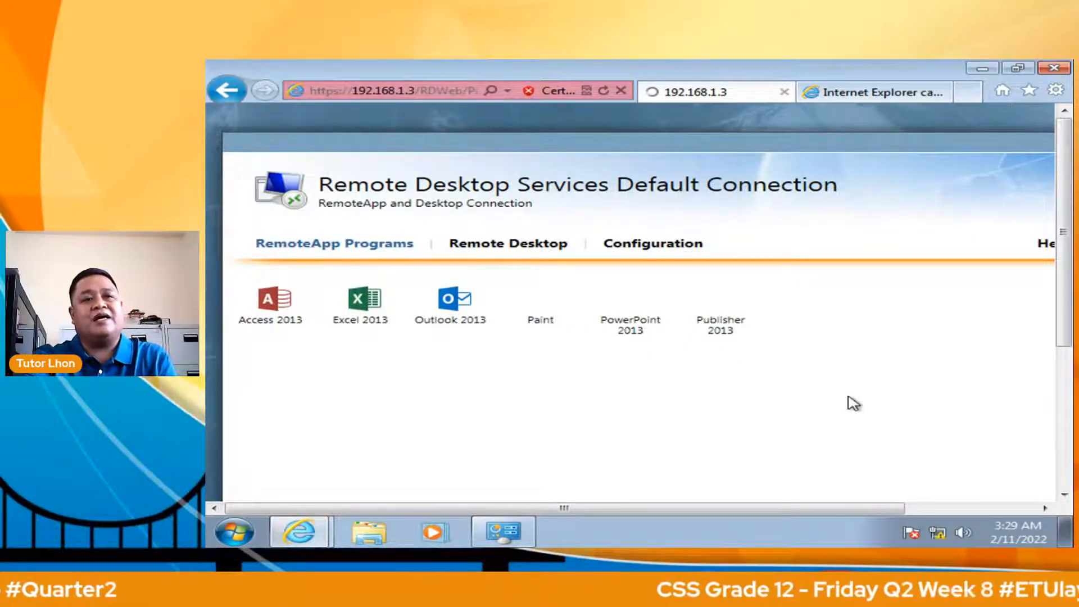
key("super")
left_click(439, 535)
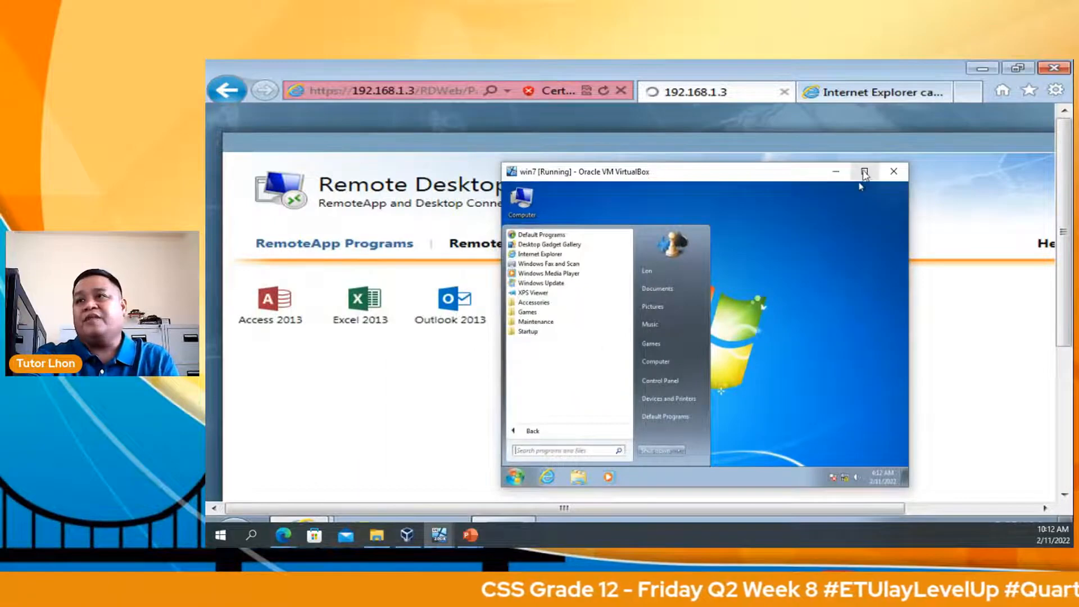
Maximize the win7 VM, dismiss its Start menu, and minimize the VirtualBox window.
left_click(865, 172)
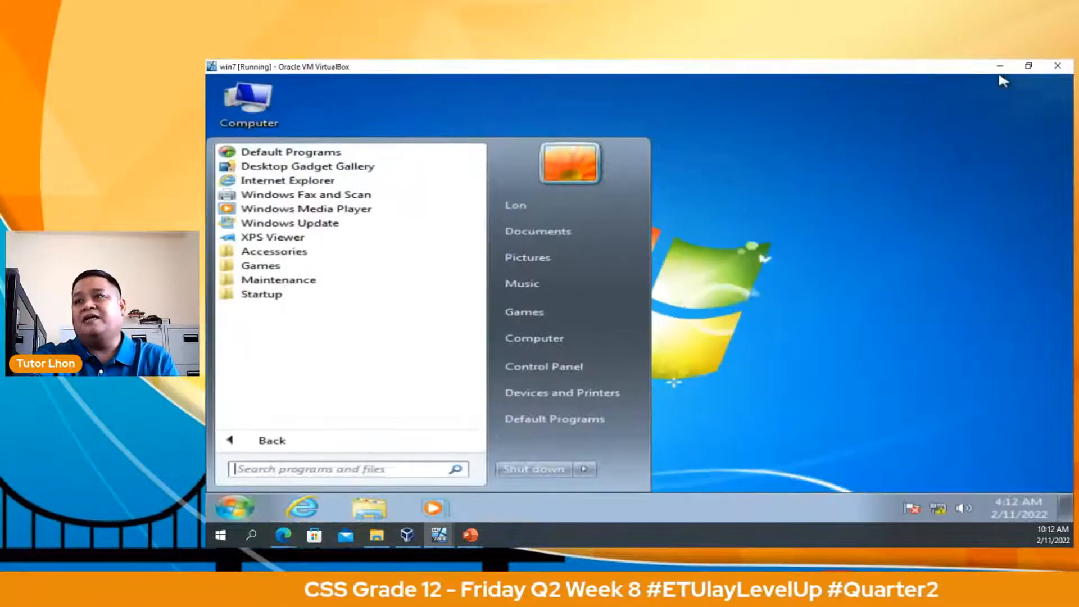
left_click(276, 441)
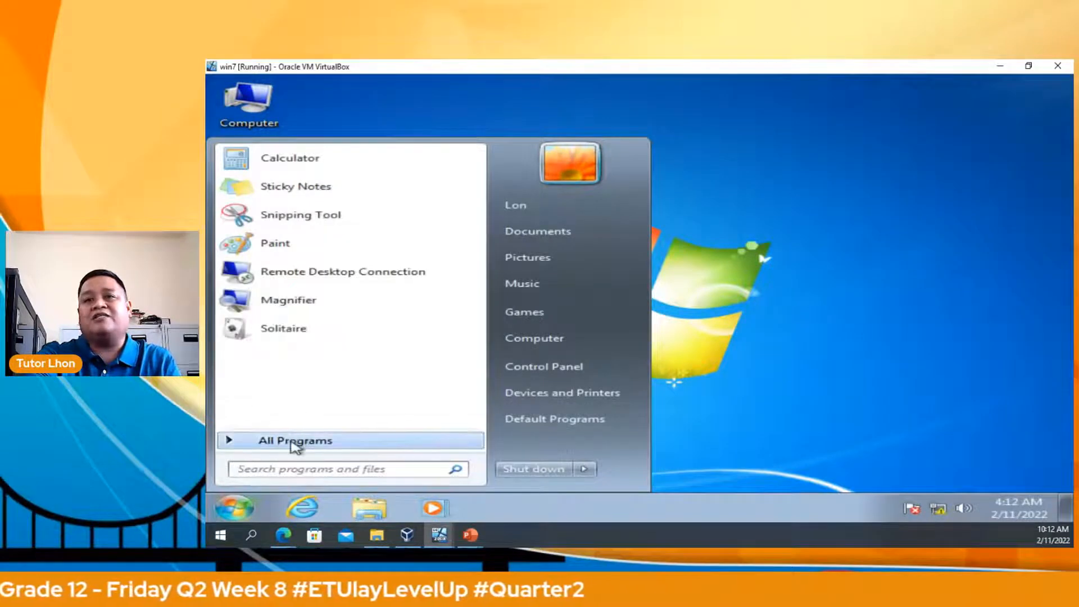
left_click(296, 445)
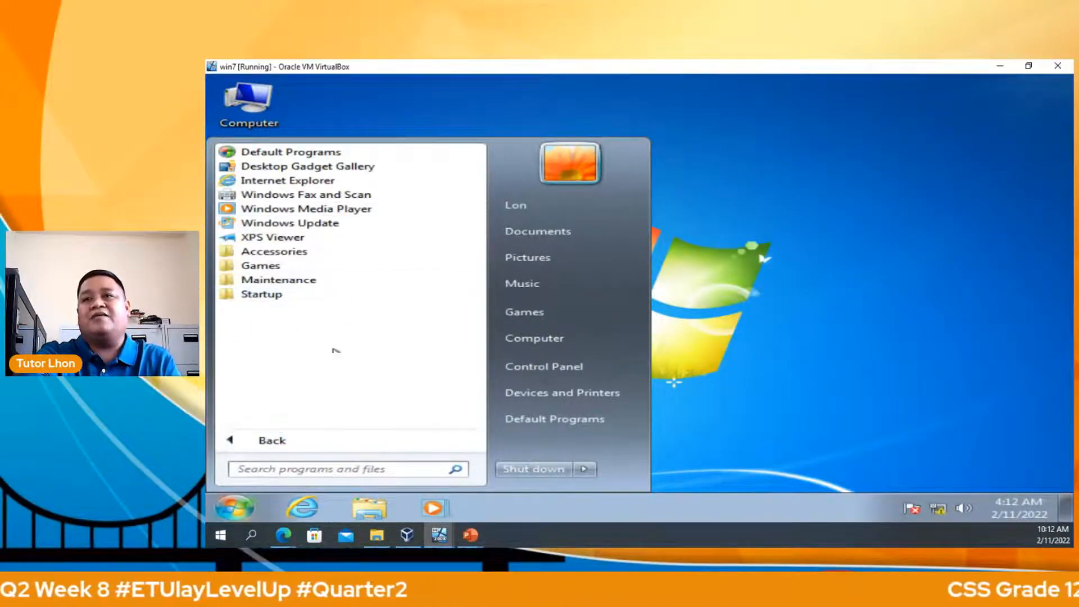
left_click(800, 268)
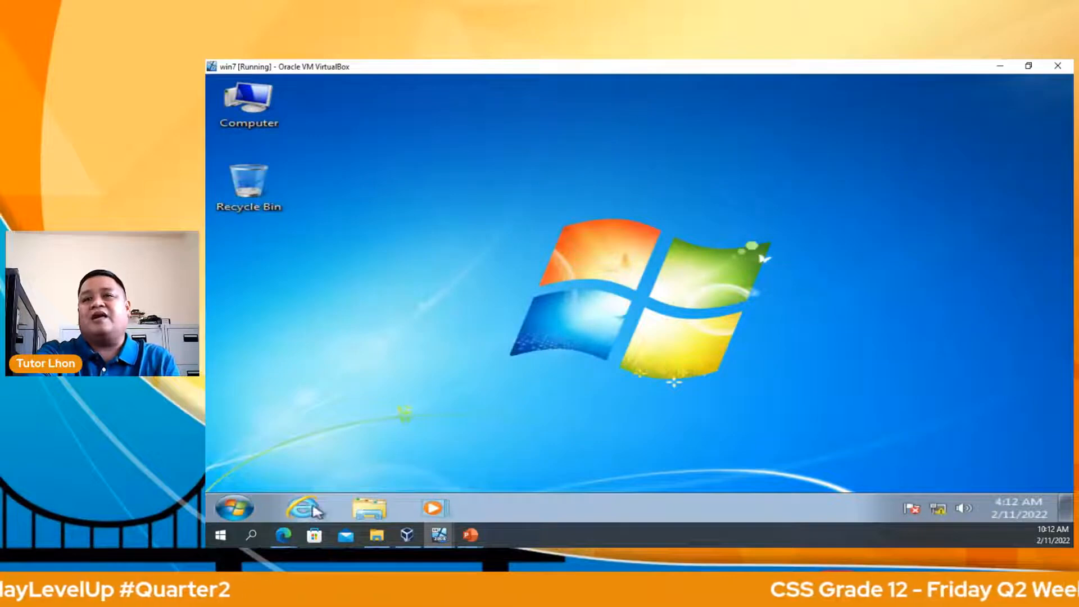
left_click(1000, 70)
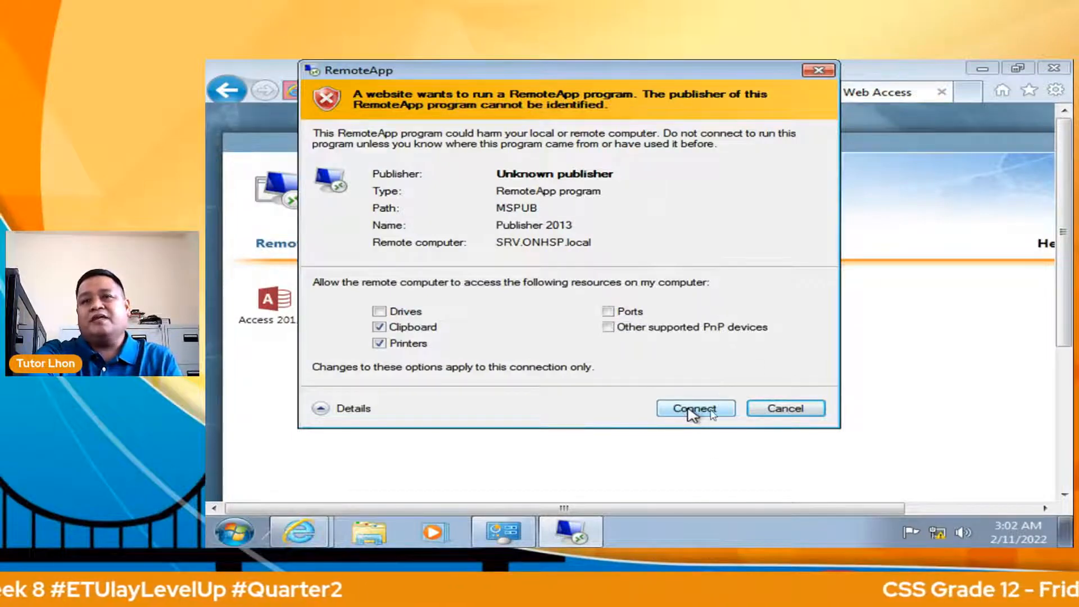
Connect to SRV.ONHSP.local from the RemoteApp warning to run Publisher 2013.
left_click(694, 408)
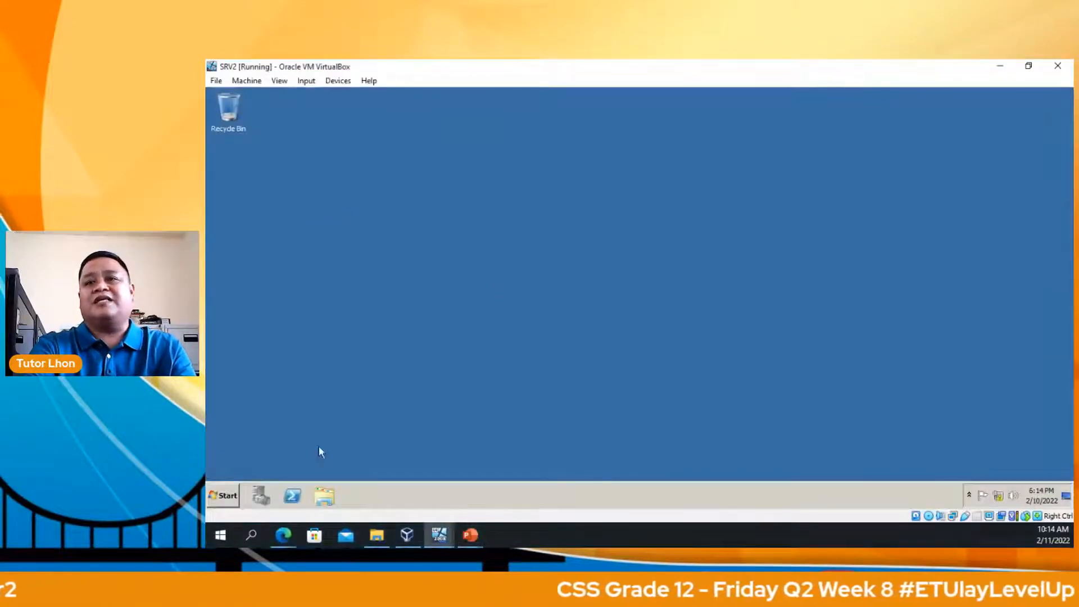
Launch RemoteApp Manager via Start > Administrative Tools > Remote Desktop Services.
left_click(224, 496)
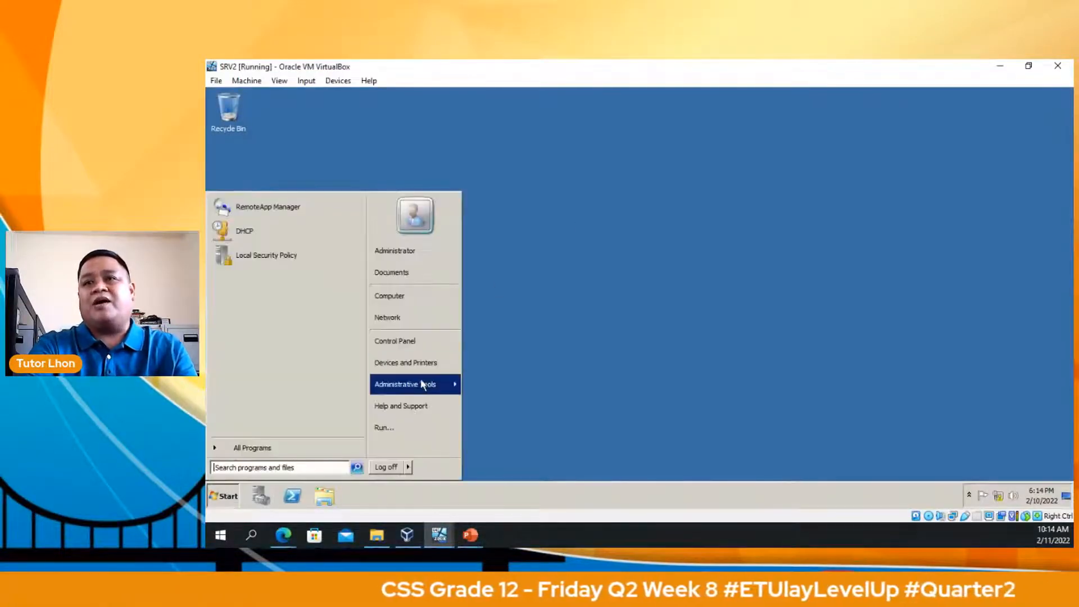
mouse_move(423, 385)
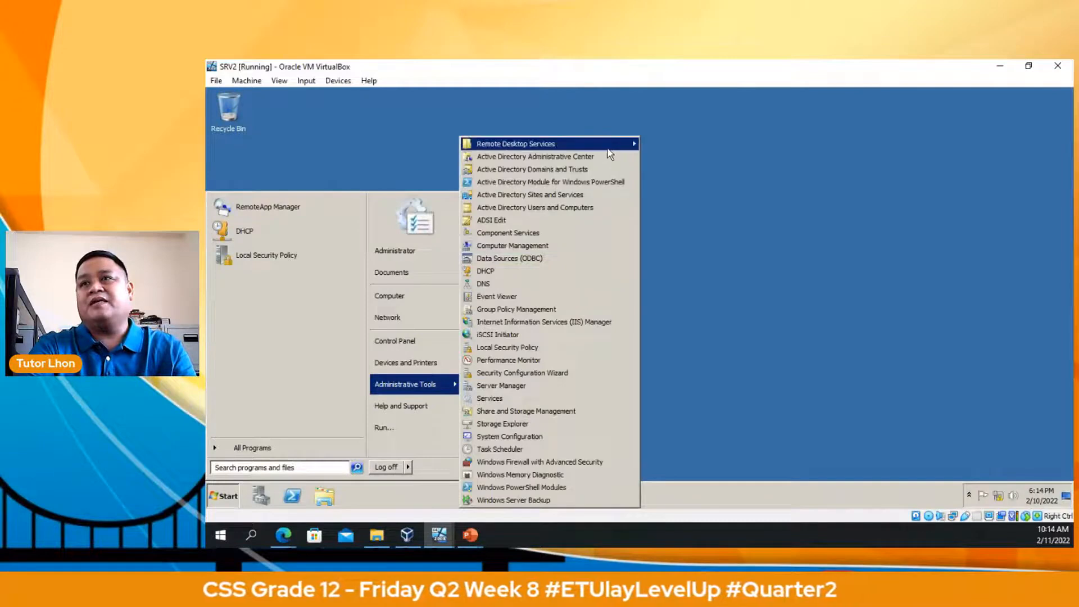
mouse_move(610, 155)
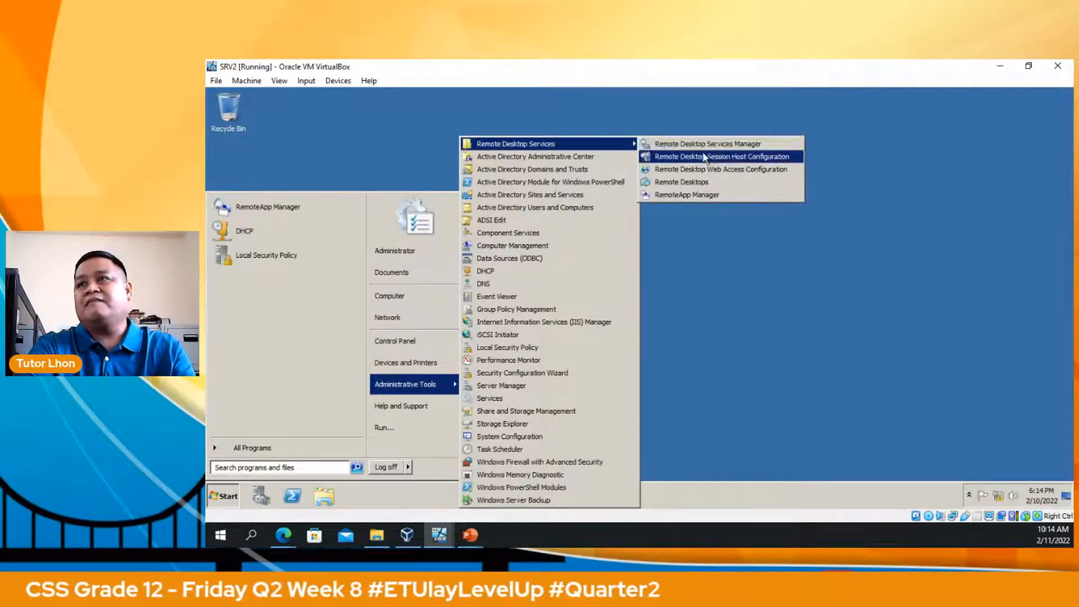
left_click(707, 197)
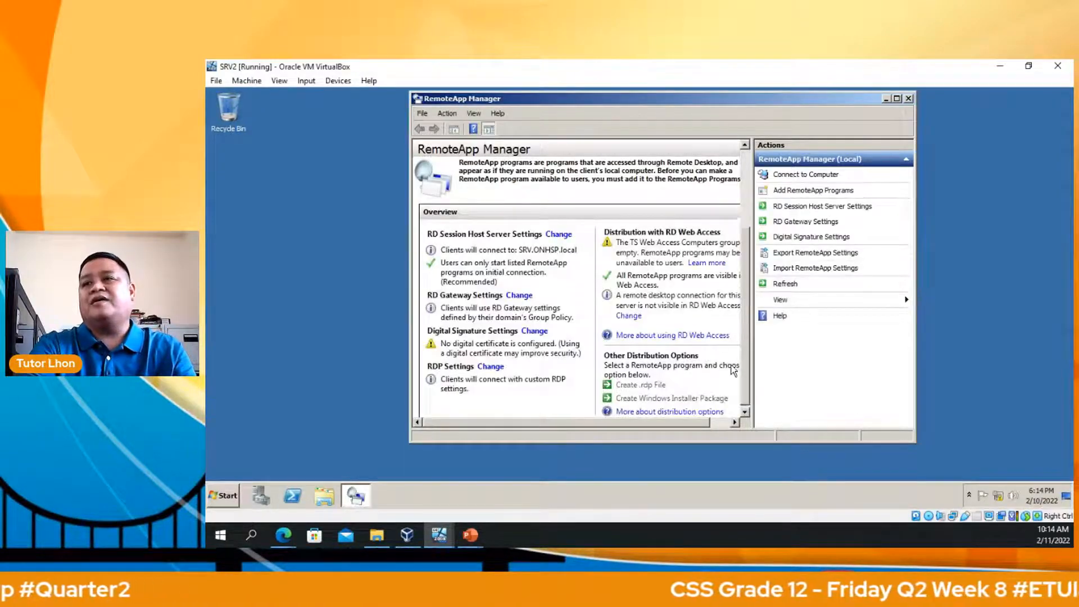
Select Access 2013 through Publisher 2013 and remove all six programs, confirming with Yes.
scroll(731, 387, "down", 3)
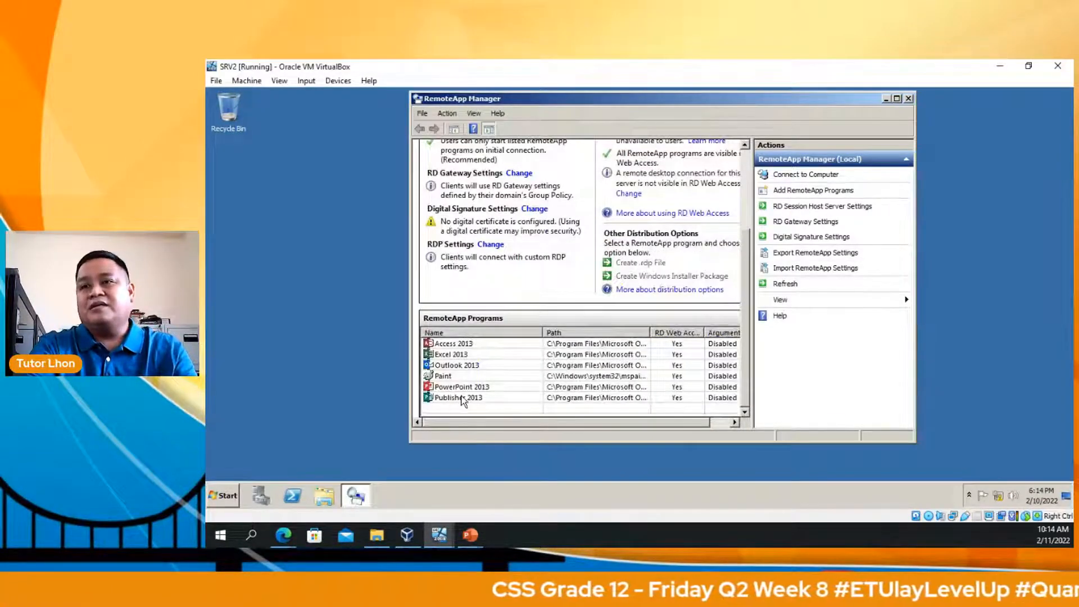
left_click(493, 398)
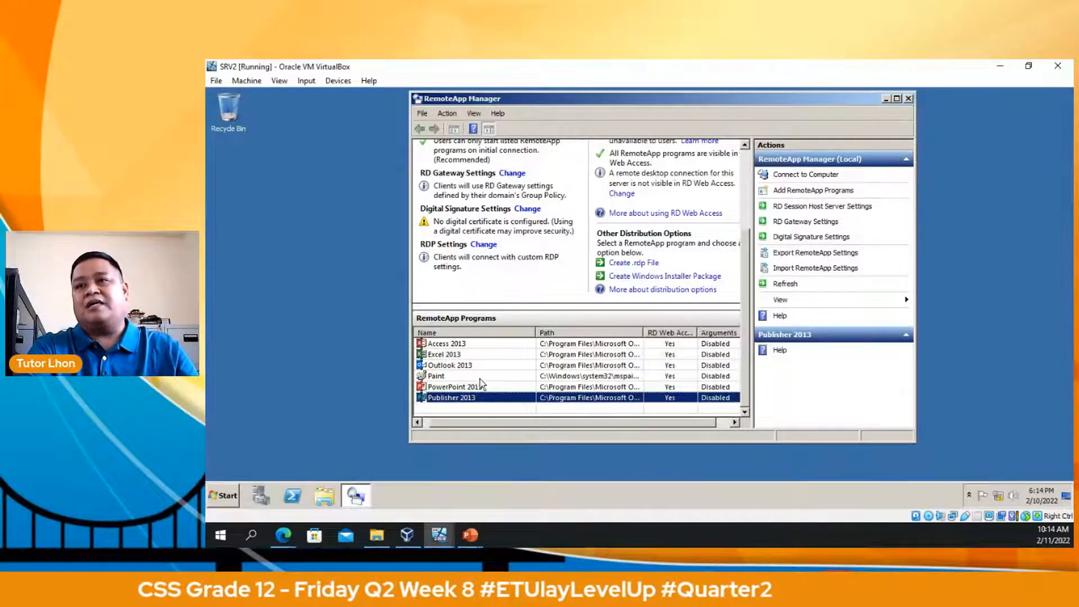
left_click(461, 346)
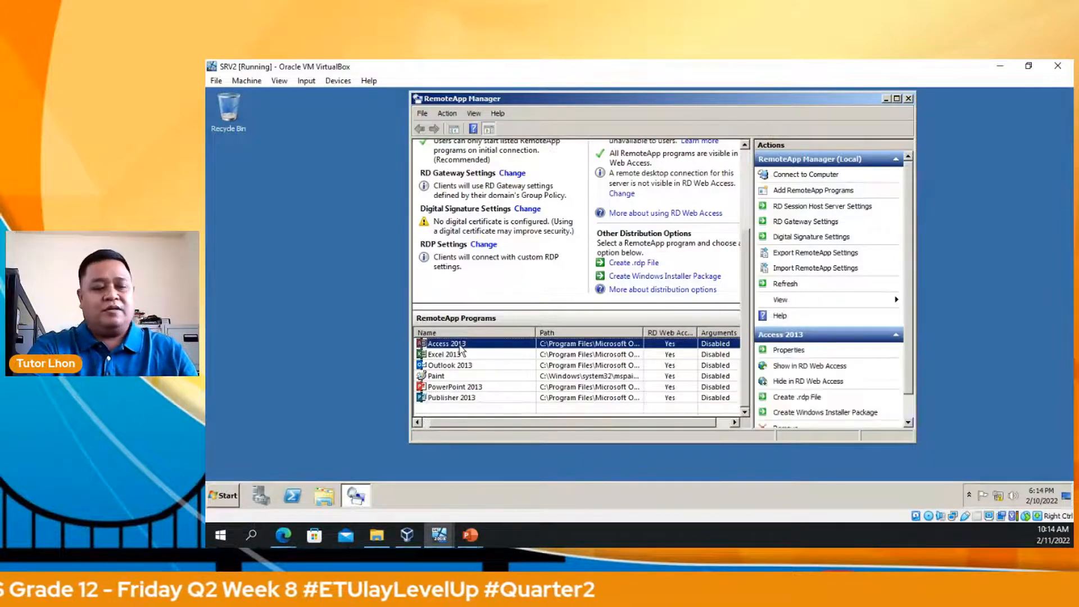
key("shift+Down")
key("shift+Down")
key("shift+Down")
key("shift+Down")
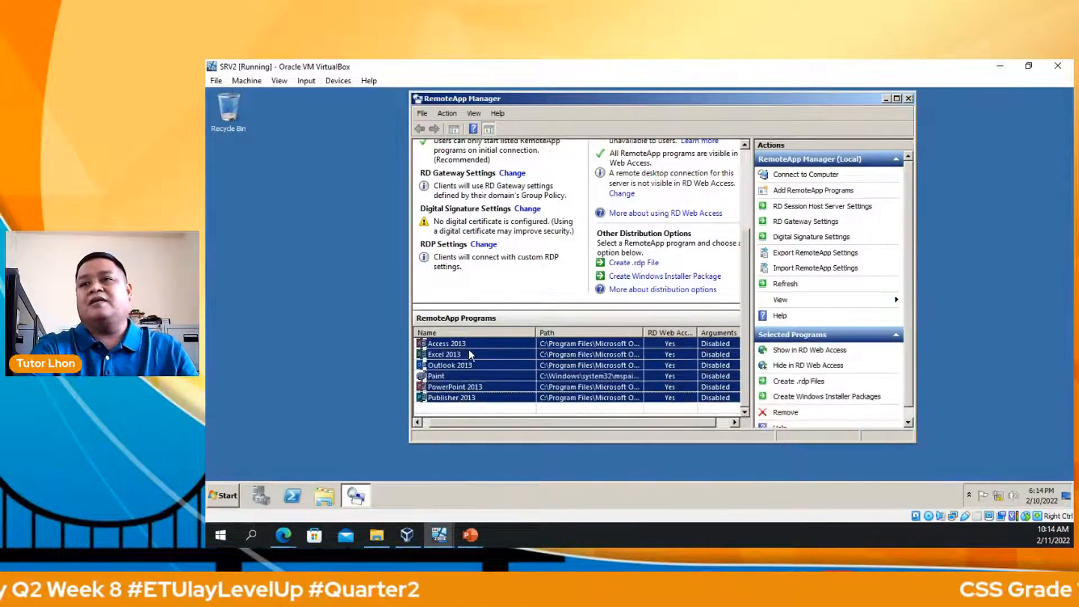
right_click(467, 349)
left_click(511, 438)
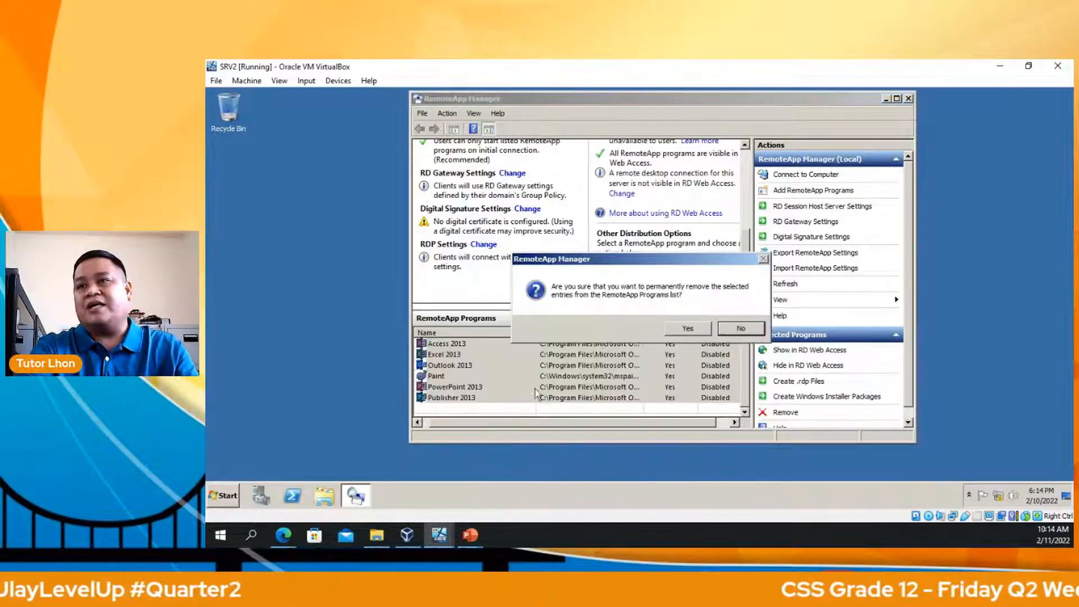
left_click(684, 336)
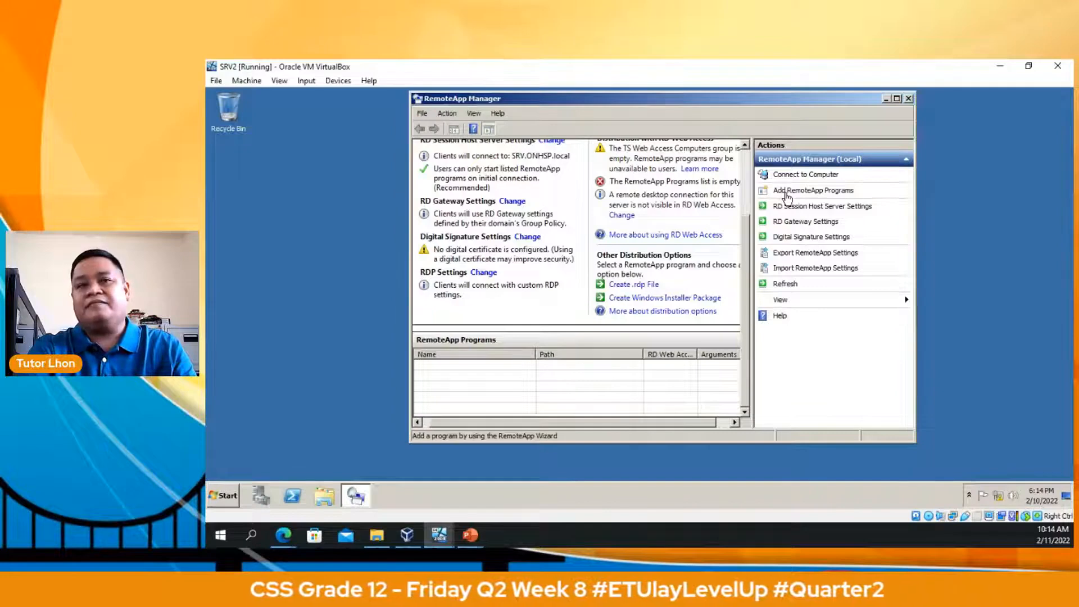
Publish Access 2013 through the RemoteApp Wizard, then select it in the RemoteApp Programs list.
left_click(786, 192)
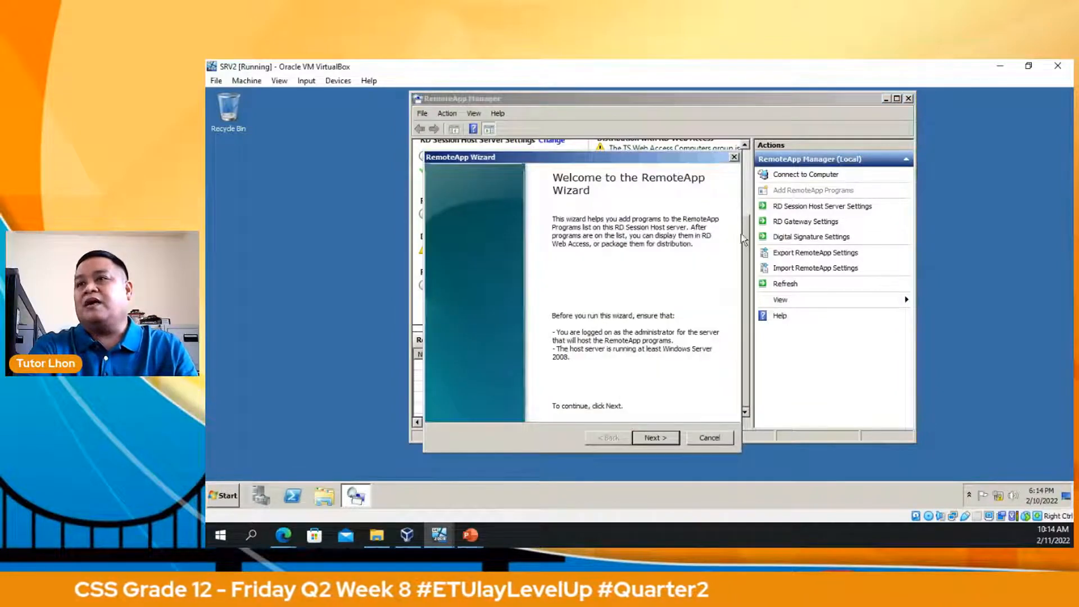
left_click(657, 438)
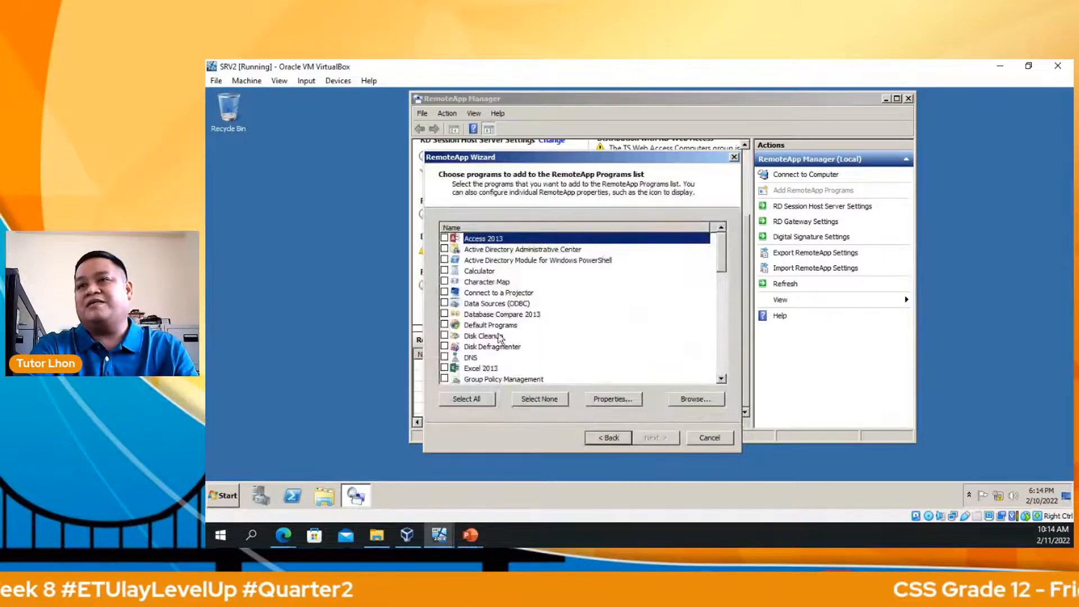
left_click(444, 239)
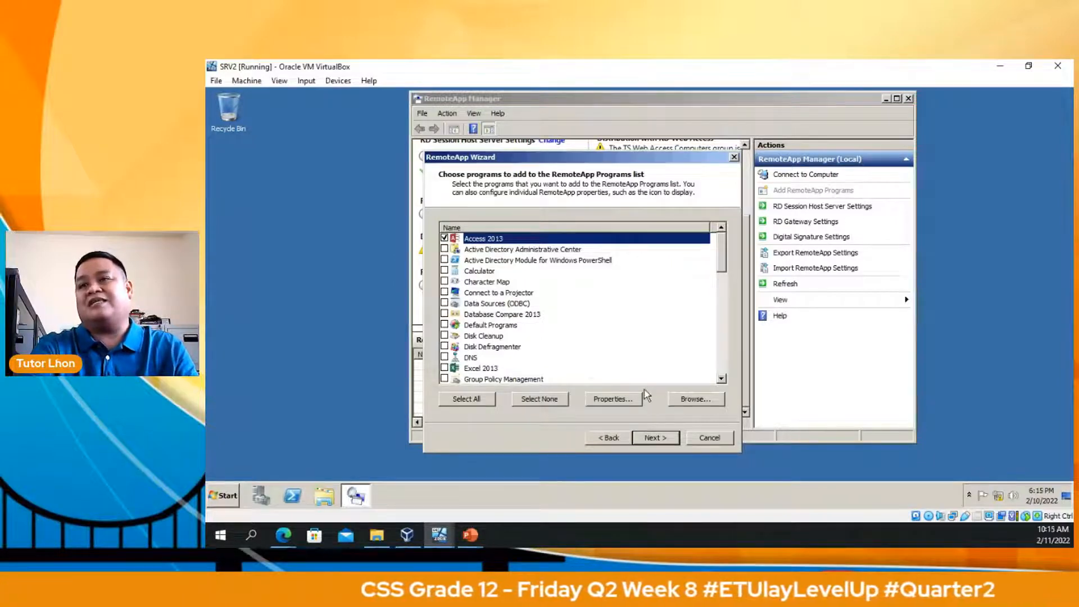
left_click(657, 438)
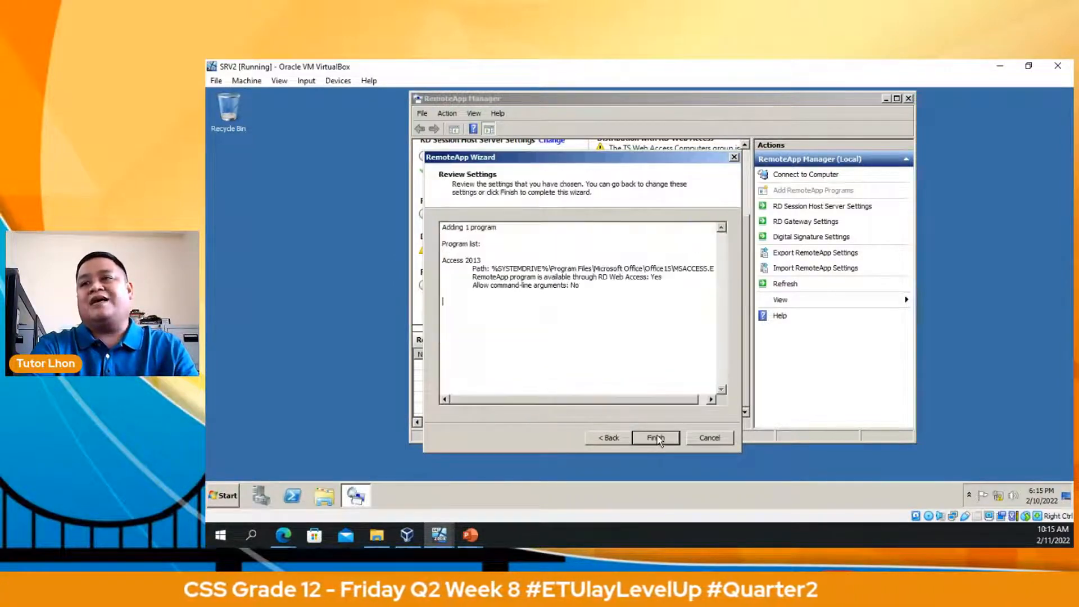
left_click(656, 438)
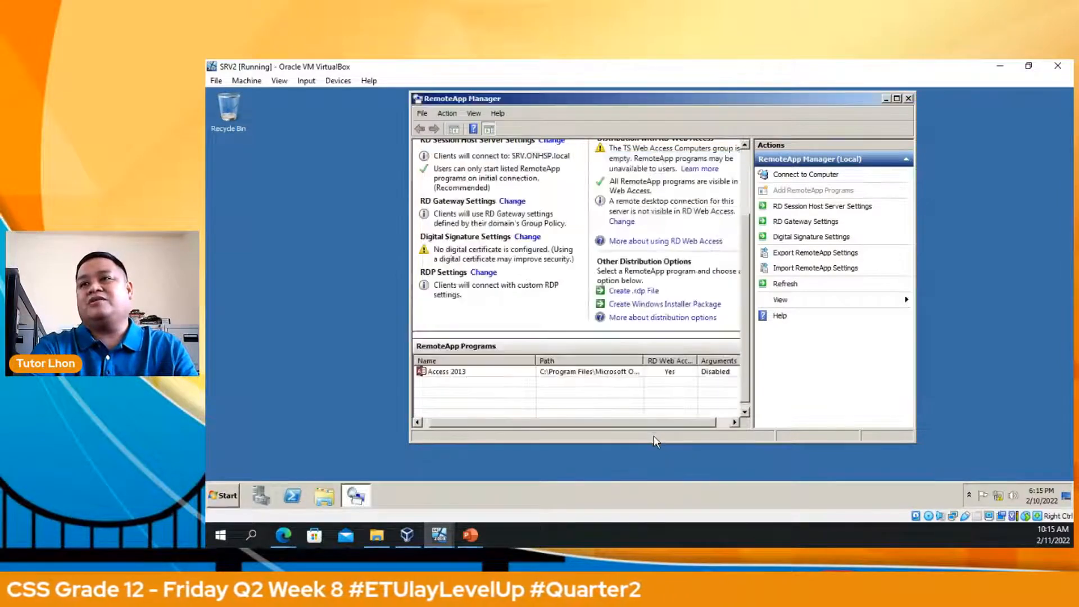
left_click(481, 373)
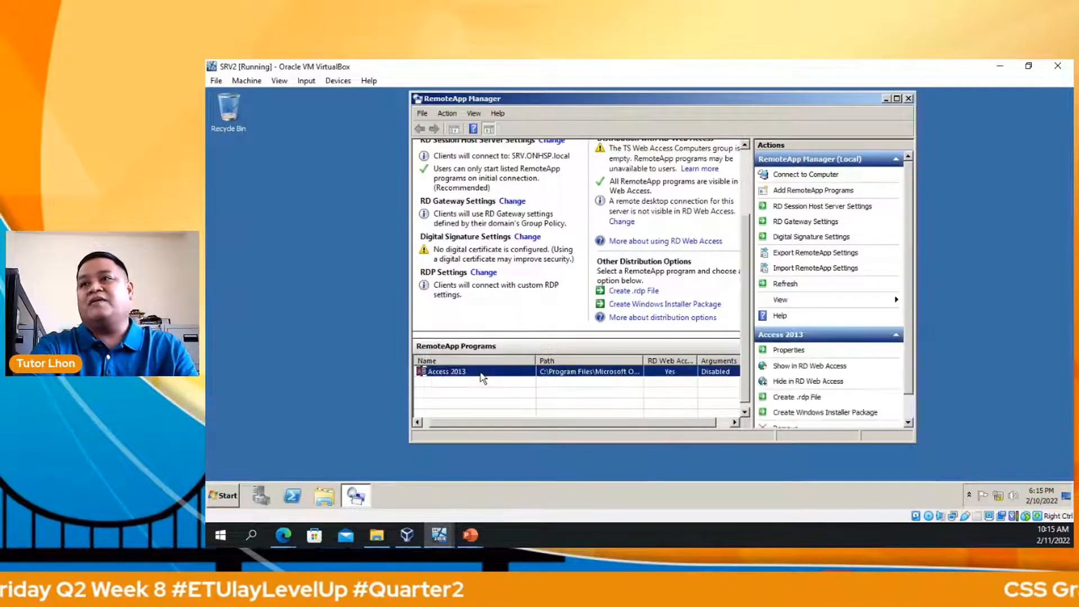
Build a Windows Installer package for Access 2013 with a desktop shortcut and client file-extension associations.
left_click(666, 305)
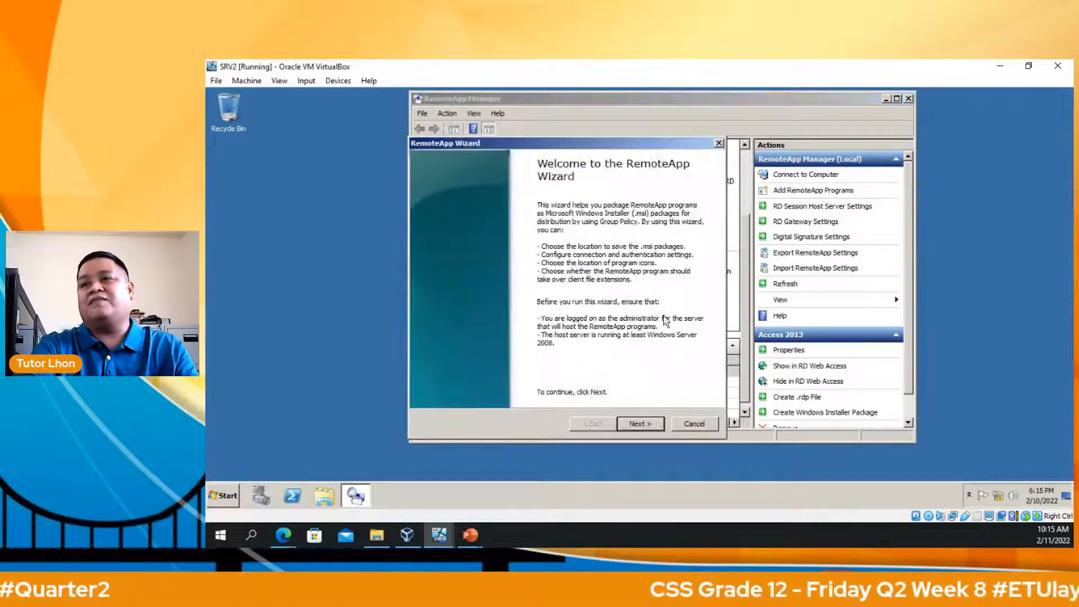
left_click(641, 425)
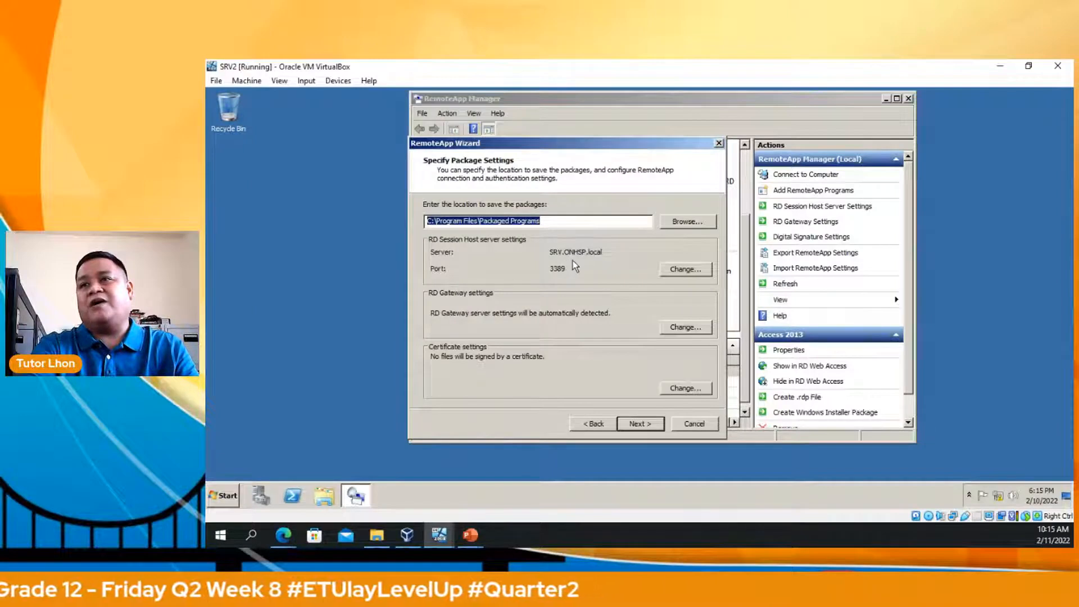
left_click(643, 428)
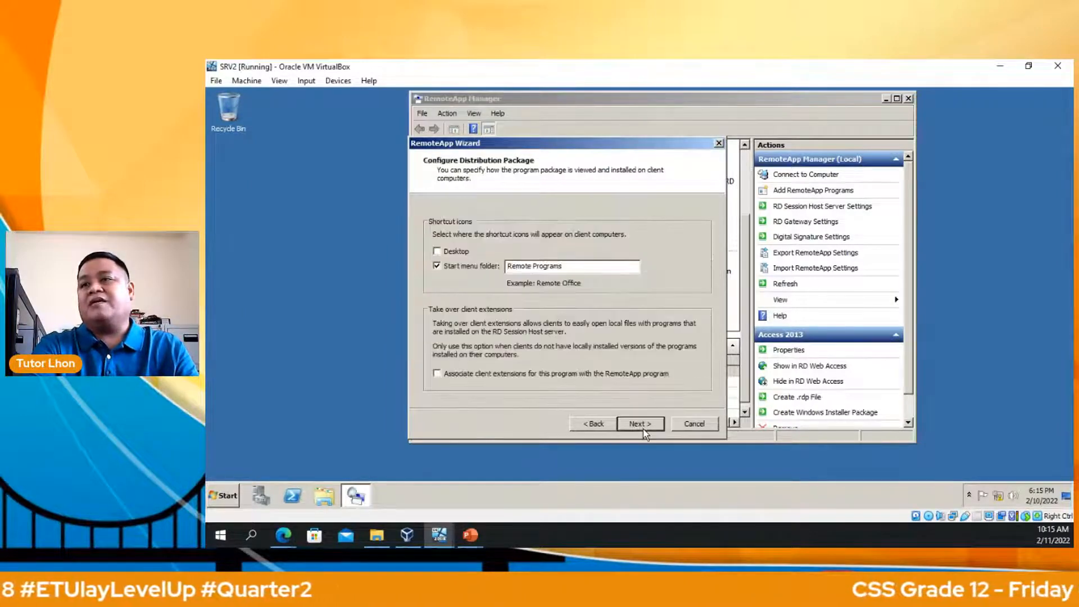
left_click(437, 251)
left_click(442, 374)
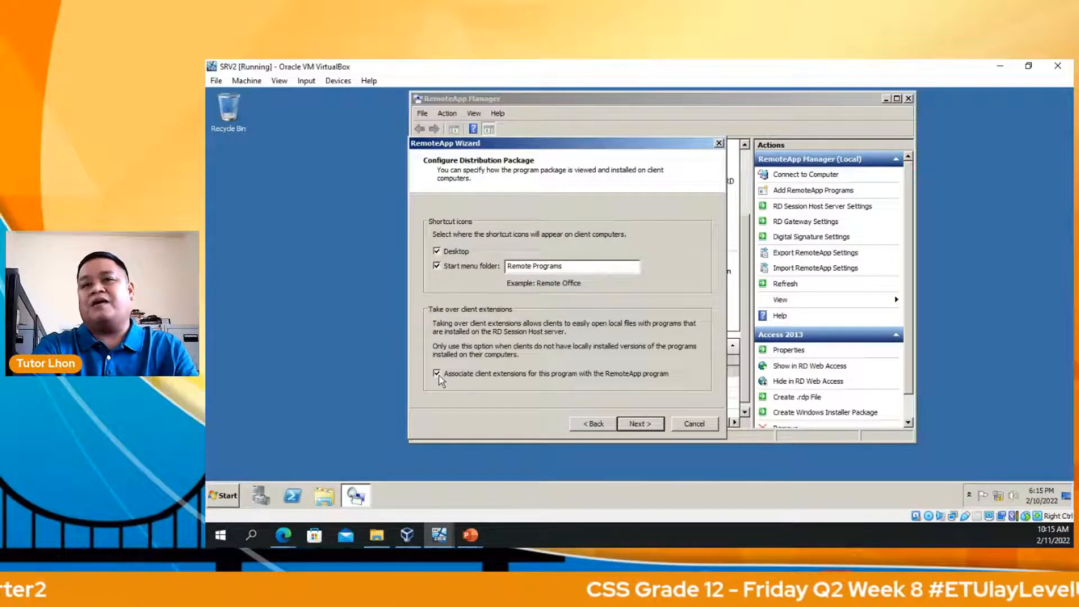
left_click(641, 425)
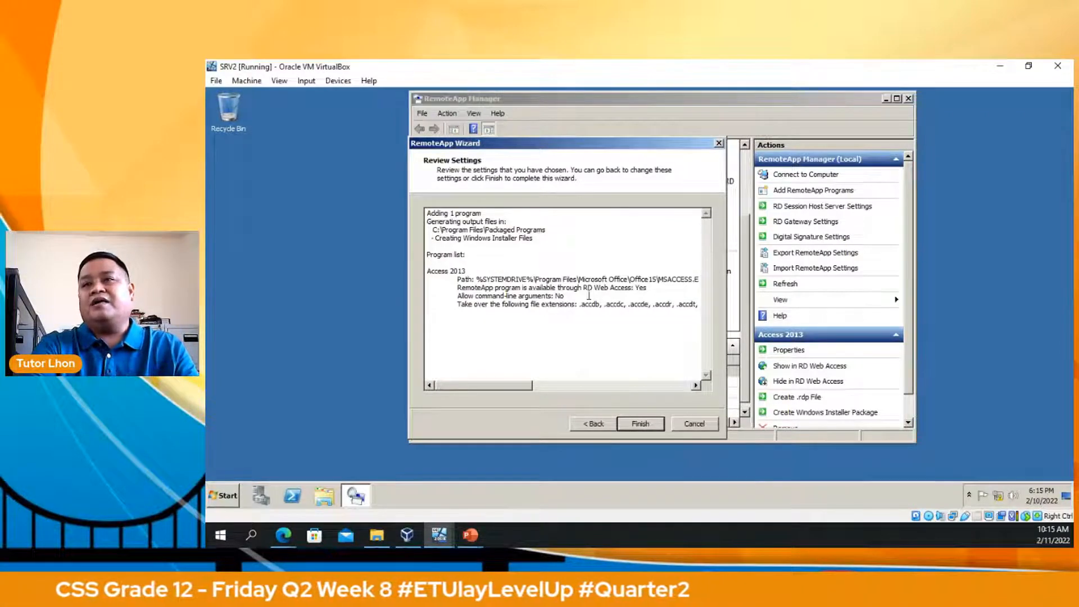
left_click(649, 426)
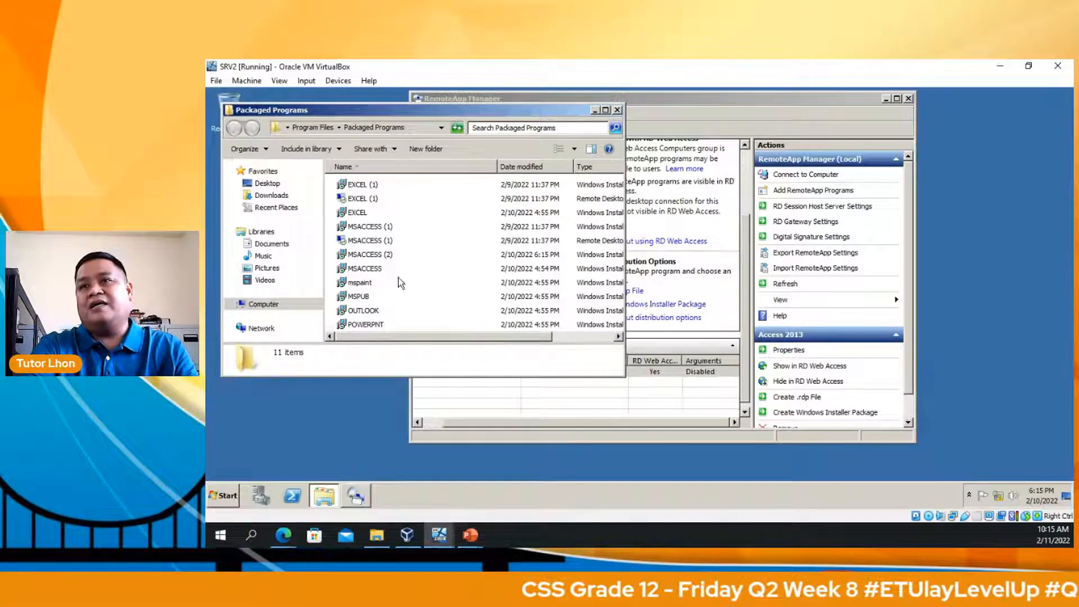
Inspect the MSACCESS, MSACCESS (2) and MSACCESS (1) files, then close the Packaged Programs folder.
left_click(360, 269)
left_click(369, 254)
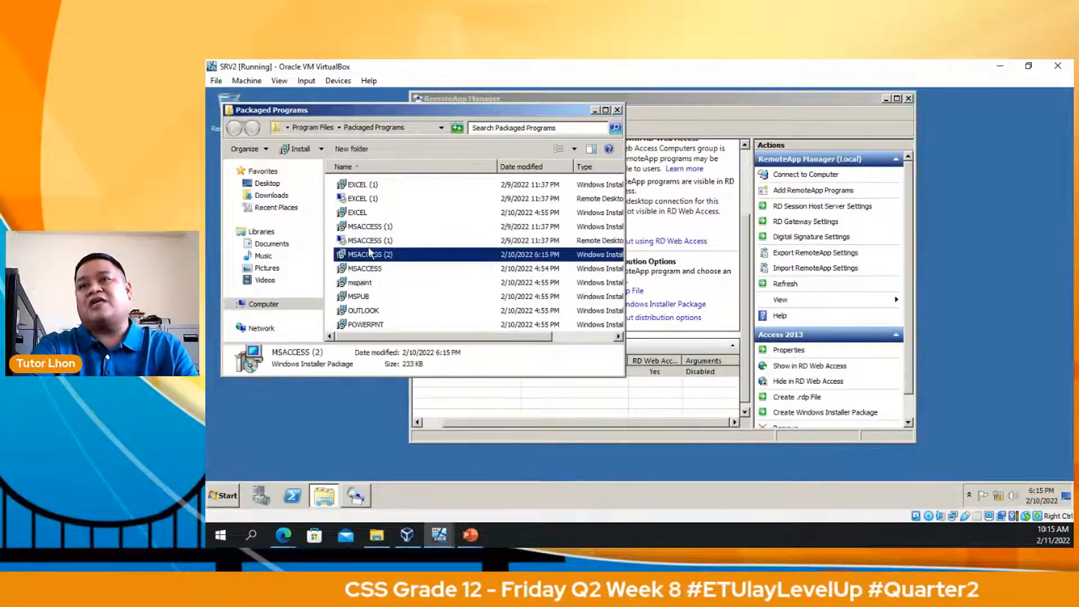
left_click(374, 240)
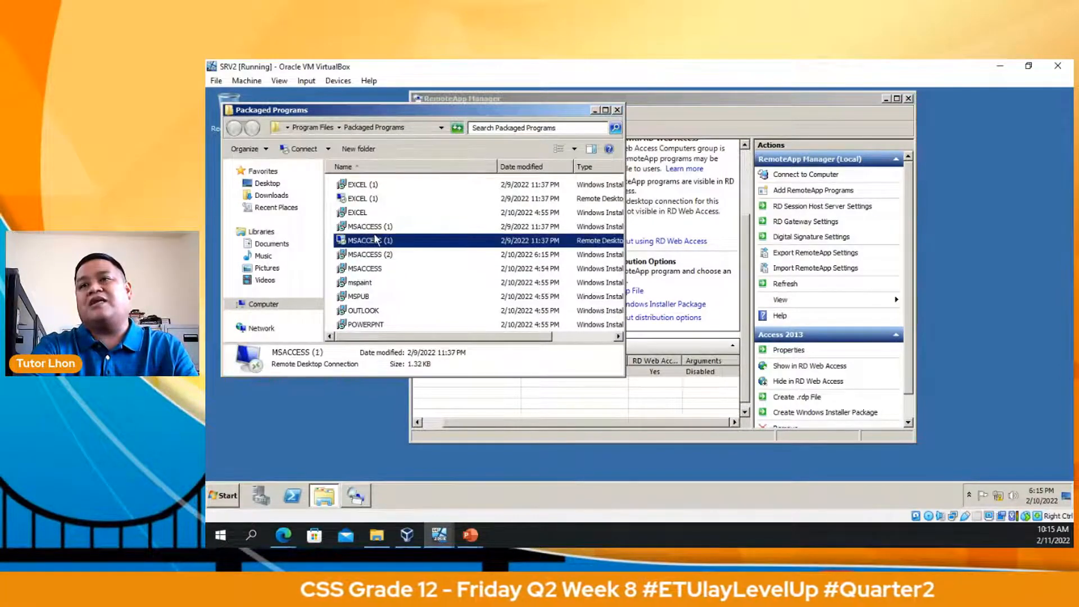
left_click(617, 109)
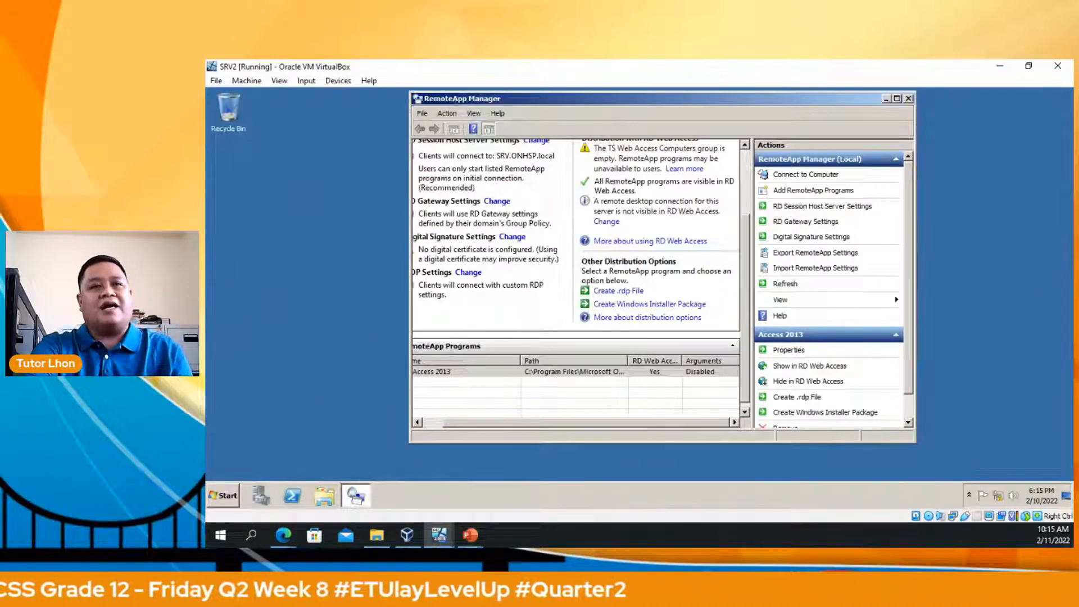
key("super")
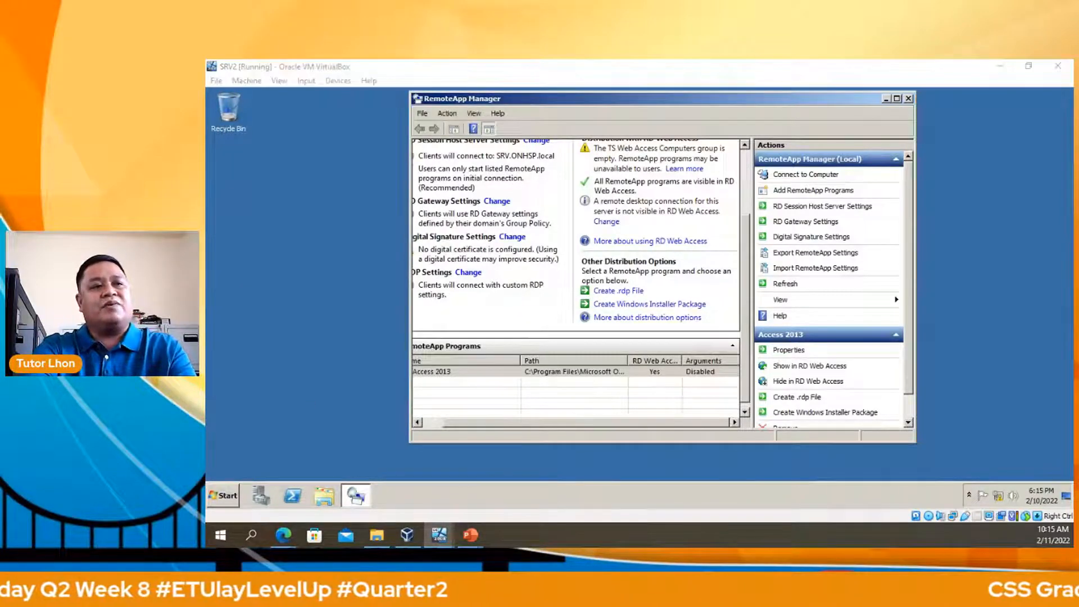
key("alt+Tab")
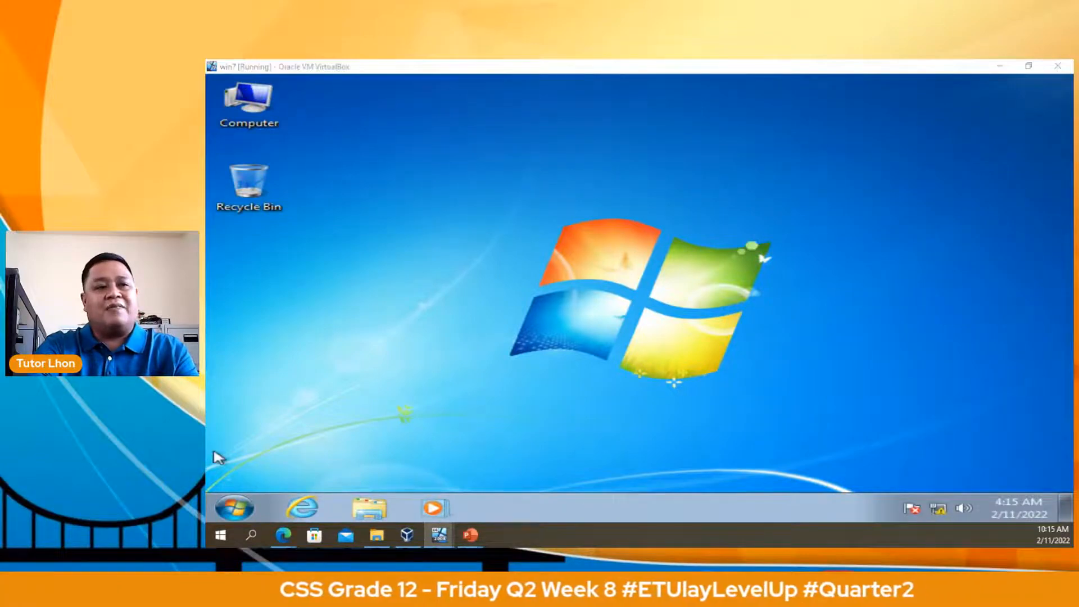
key("alt+Tab")
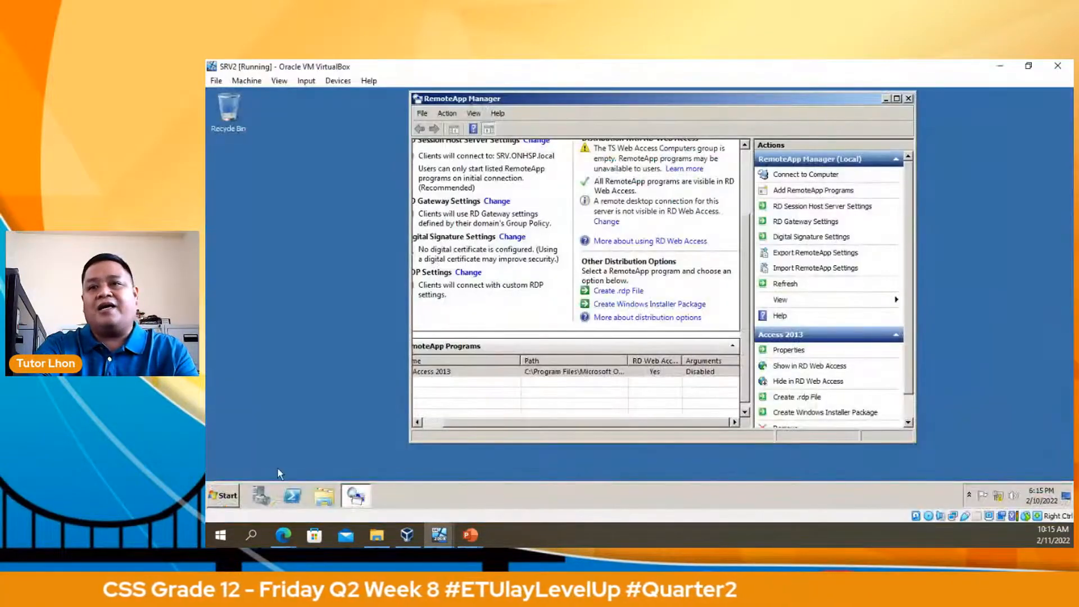
left_click(223, 496)
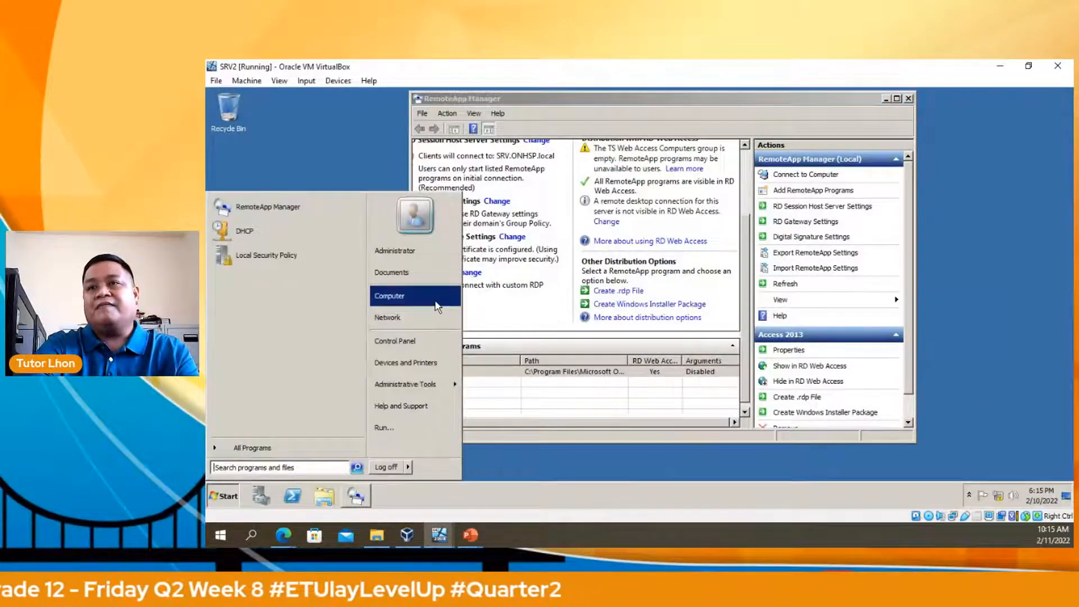
right_click(437, 306)
left_click(466, 391)
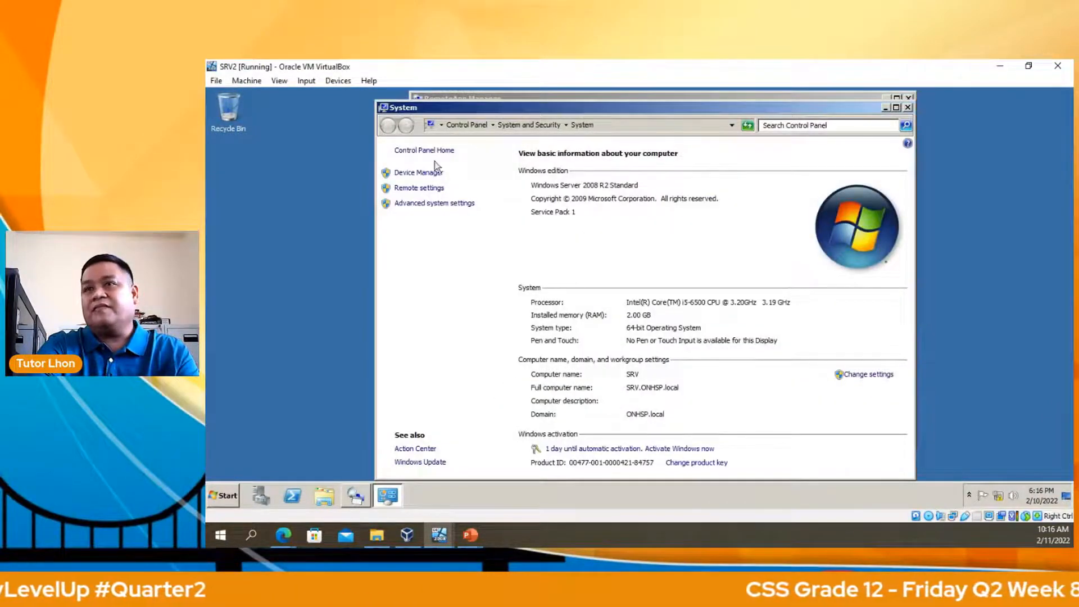
left_click(909, 108)
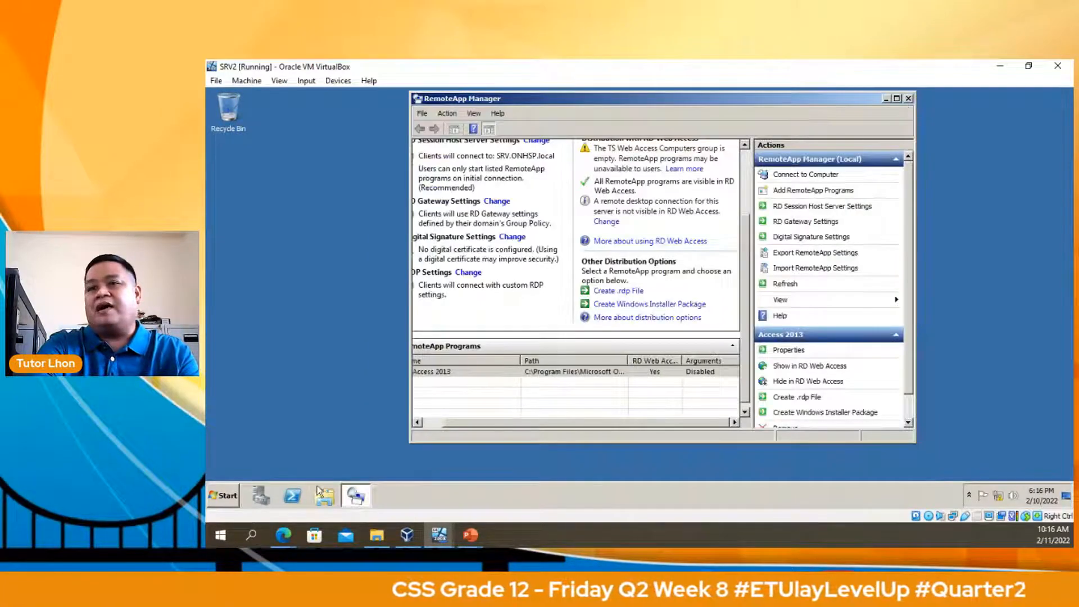
In DHCP, check the srv.onhsp.local IPv4 scope address pool from 192.168.1.3, then close it and hide the server VM.
left_click(223, 495)
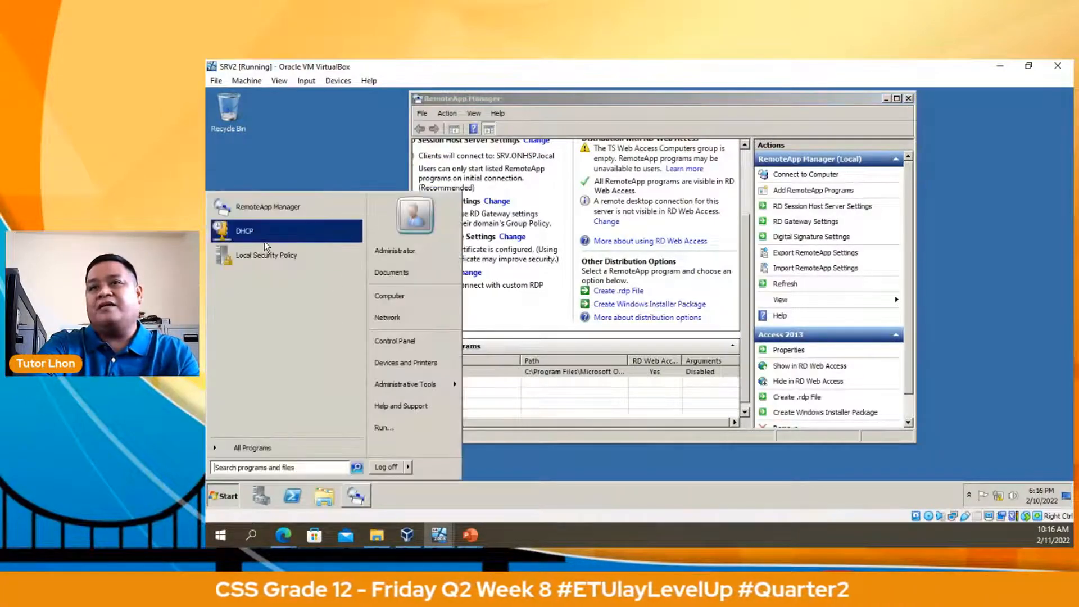
left_click(280, 233)
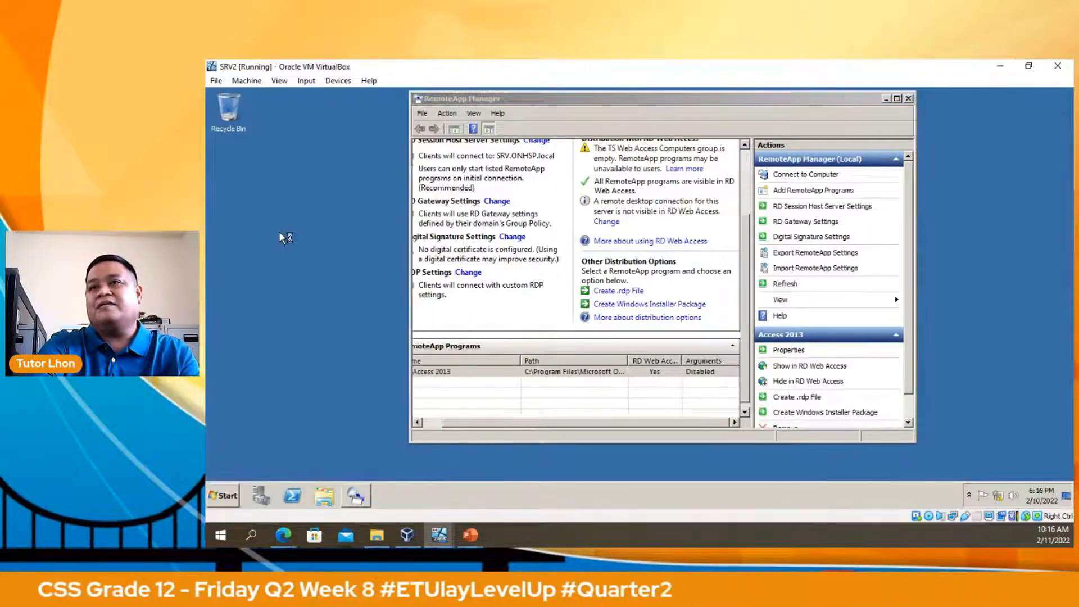
double_click(364, 195)
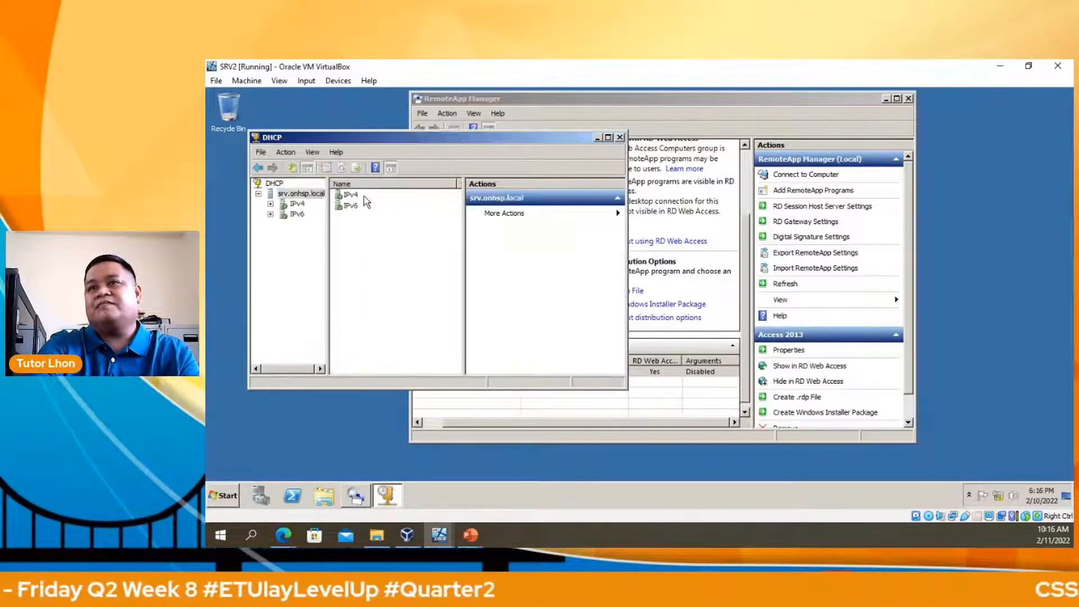
double_click(352, 196)
double_click(353, 195)
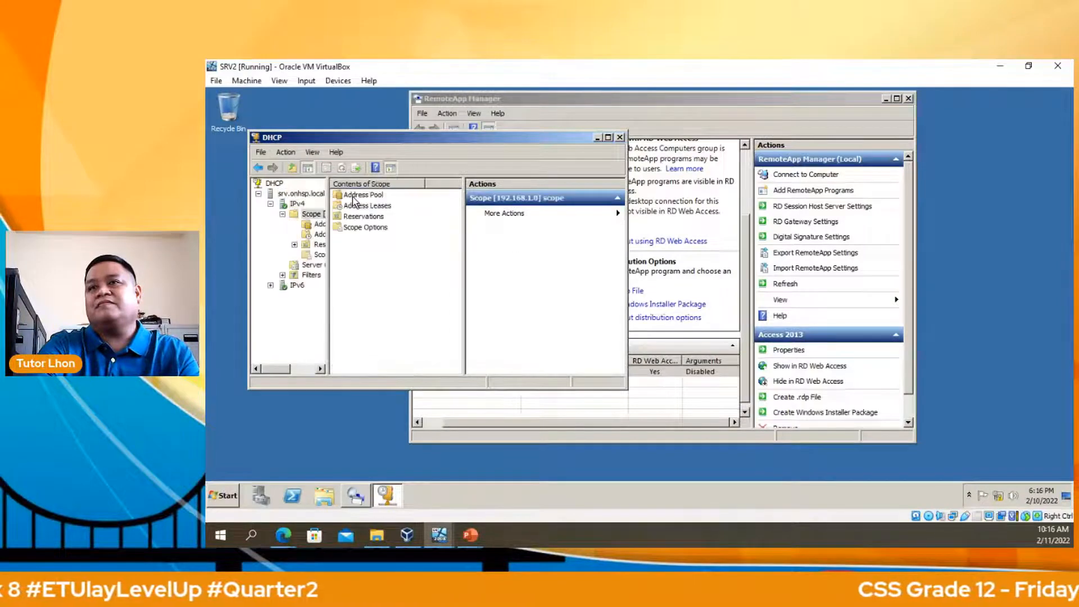
double_click(354, 196)
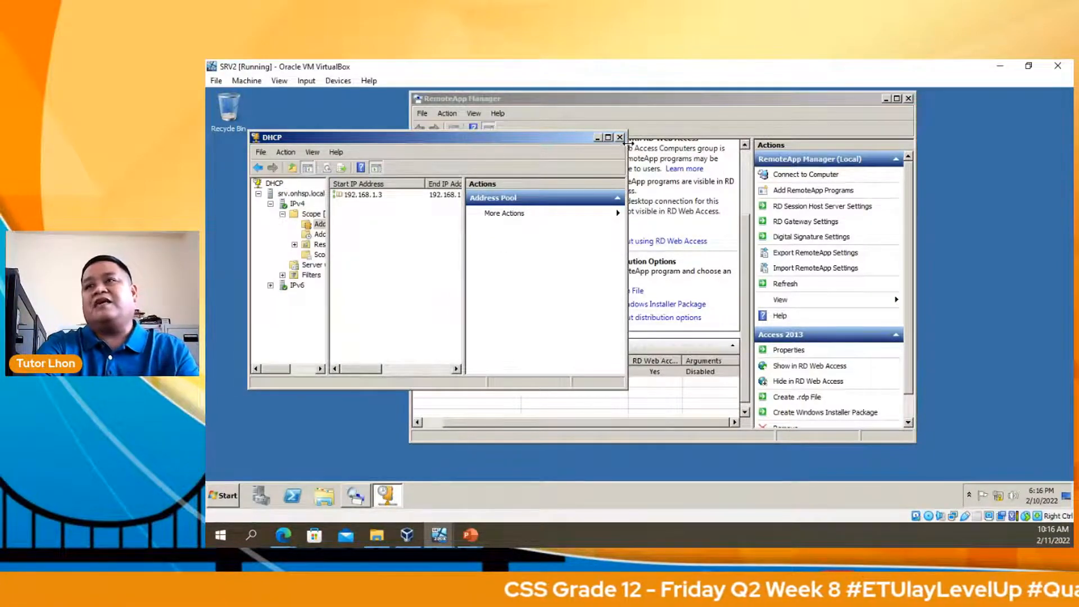
left_click(620, 137)
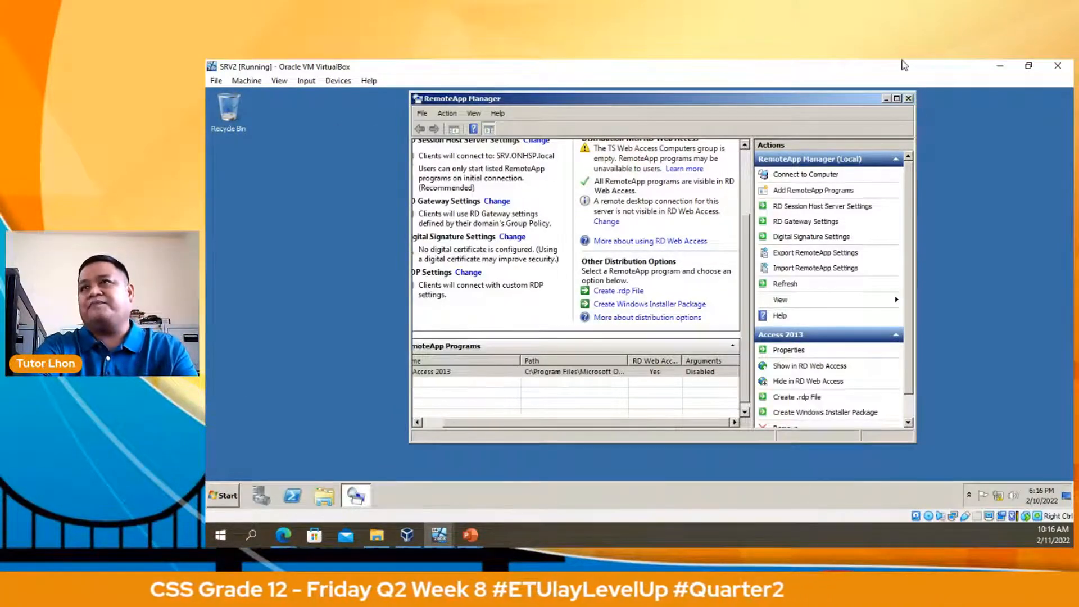
left_click(1000, 65)
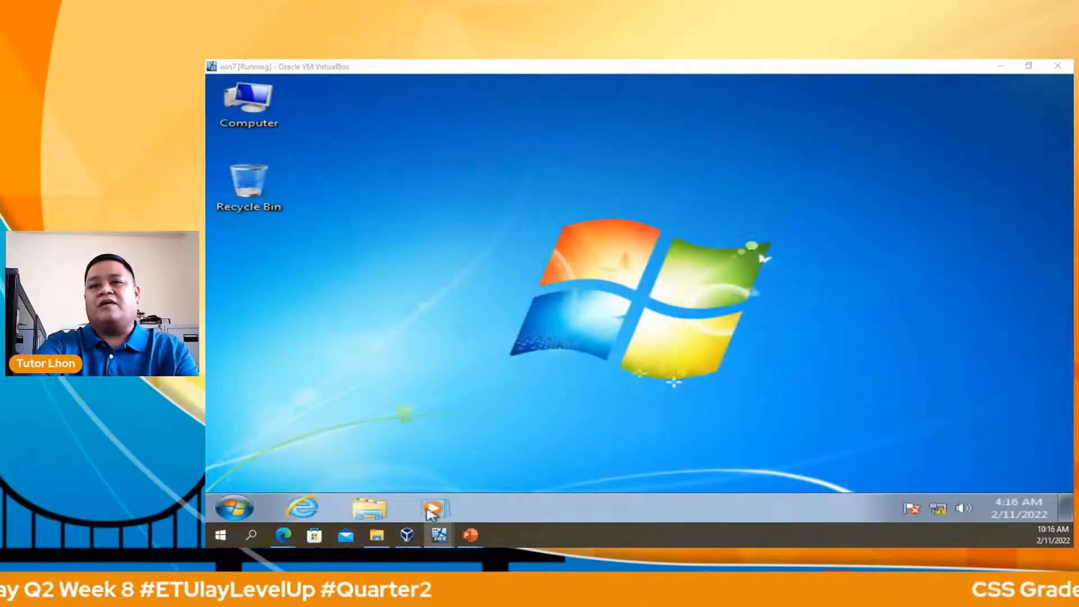
left_click(297, 508)
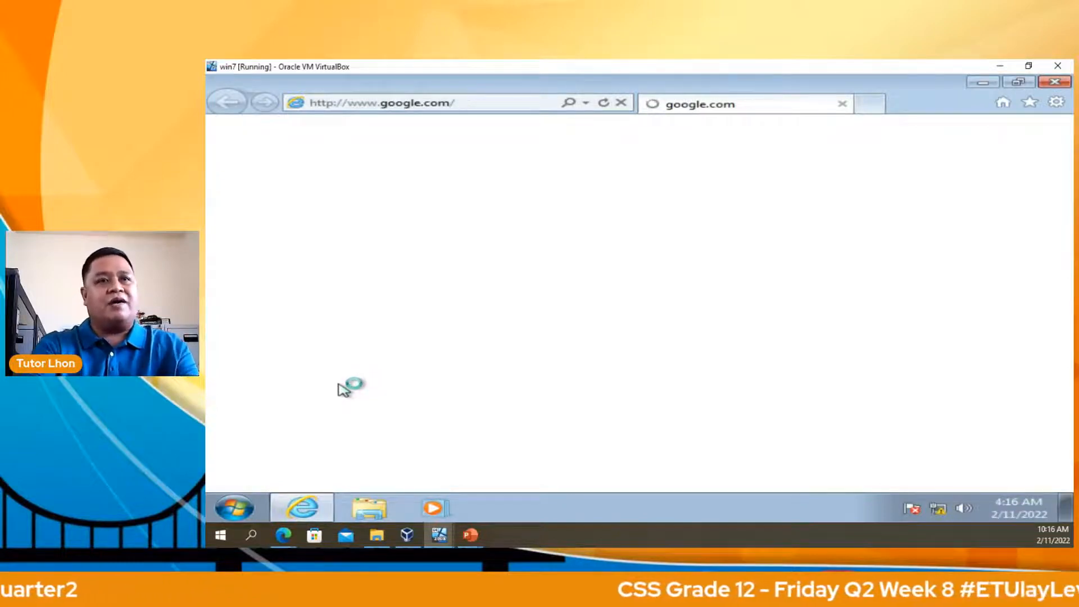
left_click(414, 103)
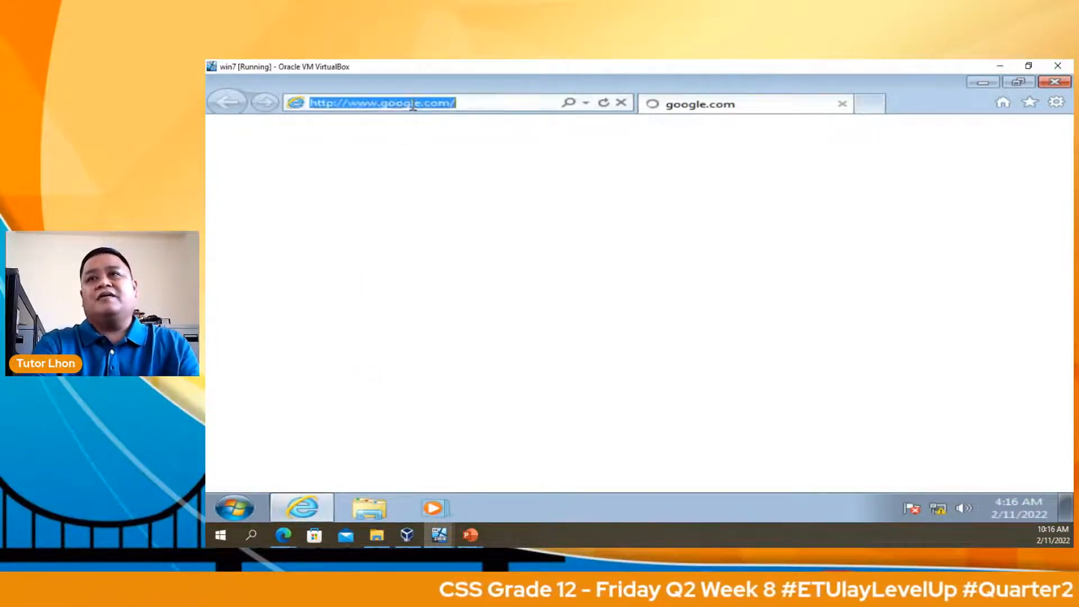
type("192")
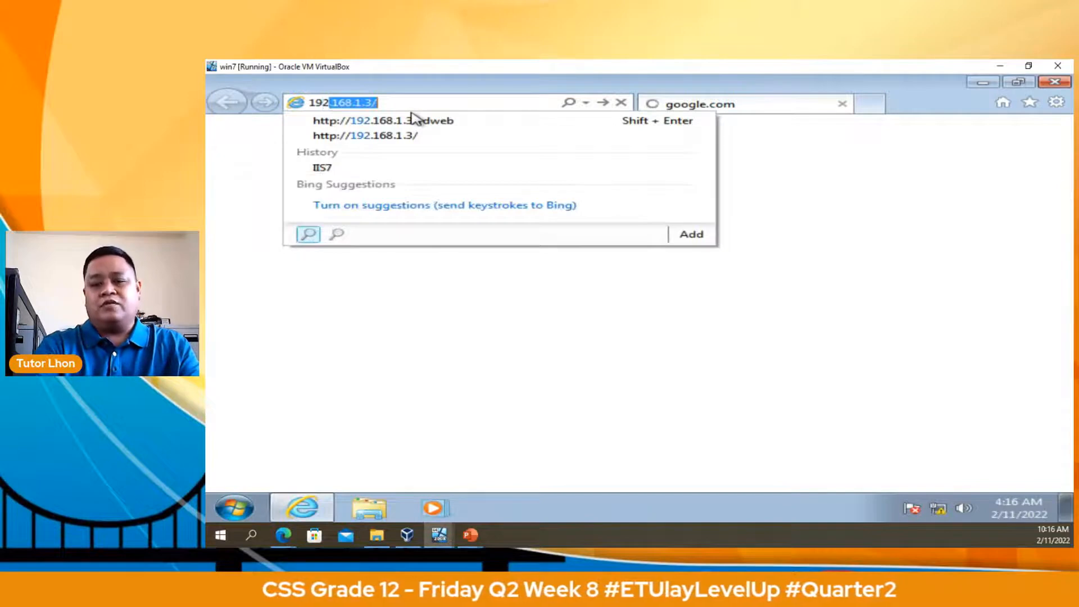
type(".168.1.3")
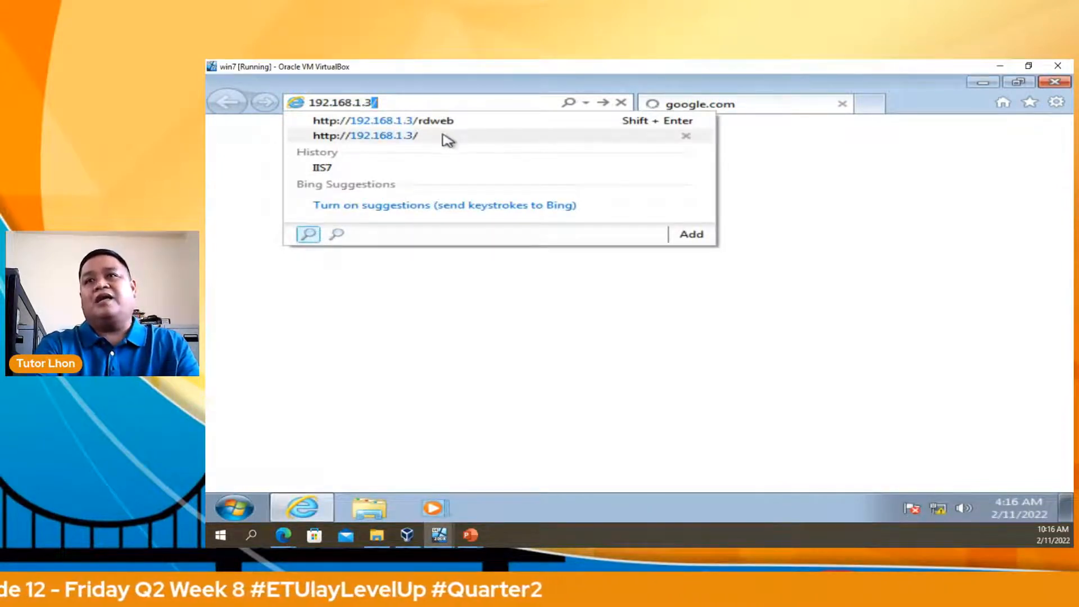
left_click(443, 126)
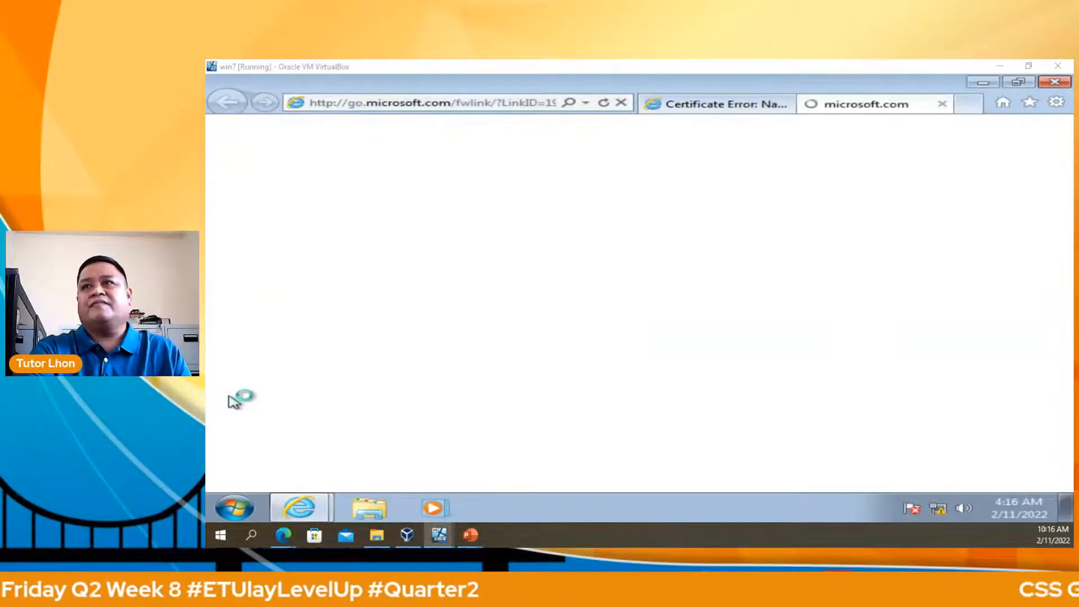
Bypass the certificate warning and sign in to RD Web Access as Administrator with the account password.
left_click(691, 108)
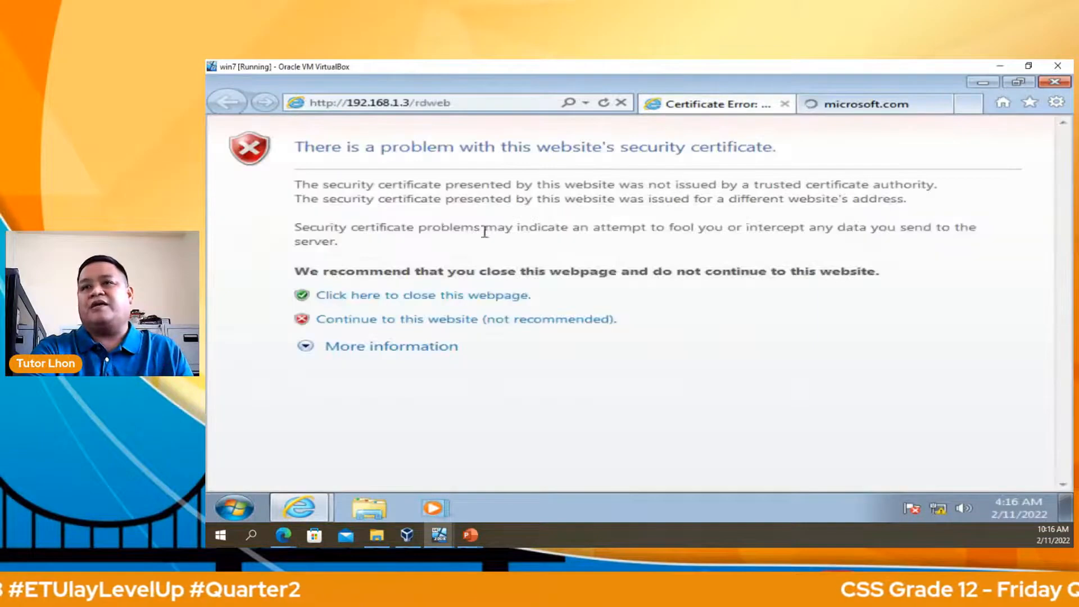
left_click(407, 325)
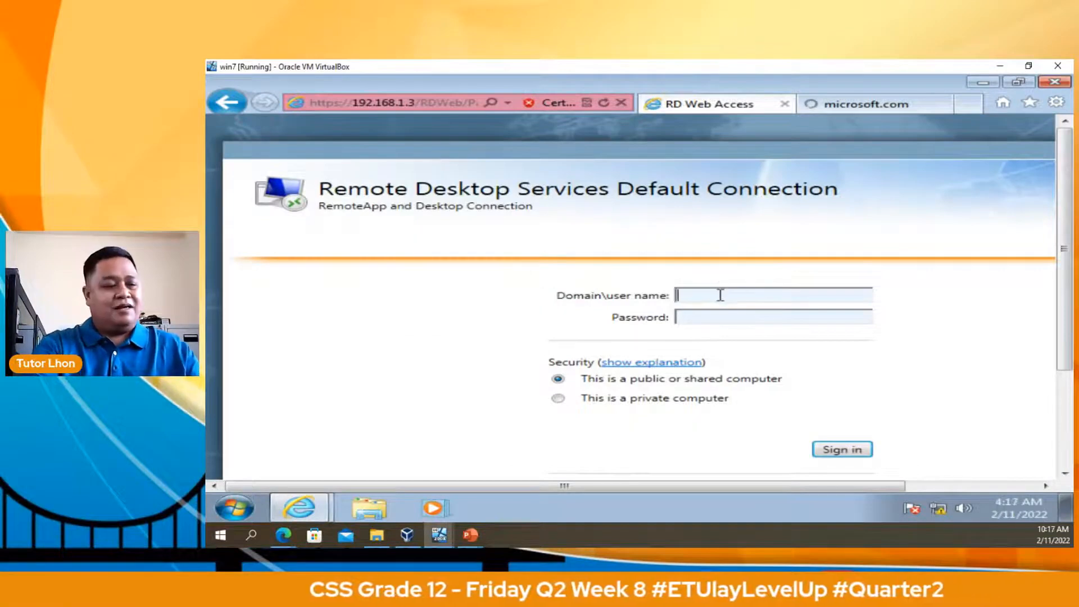
type("Administrator")
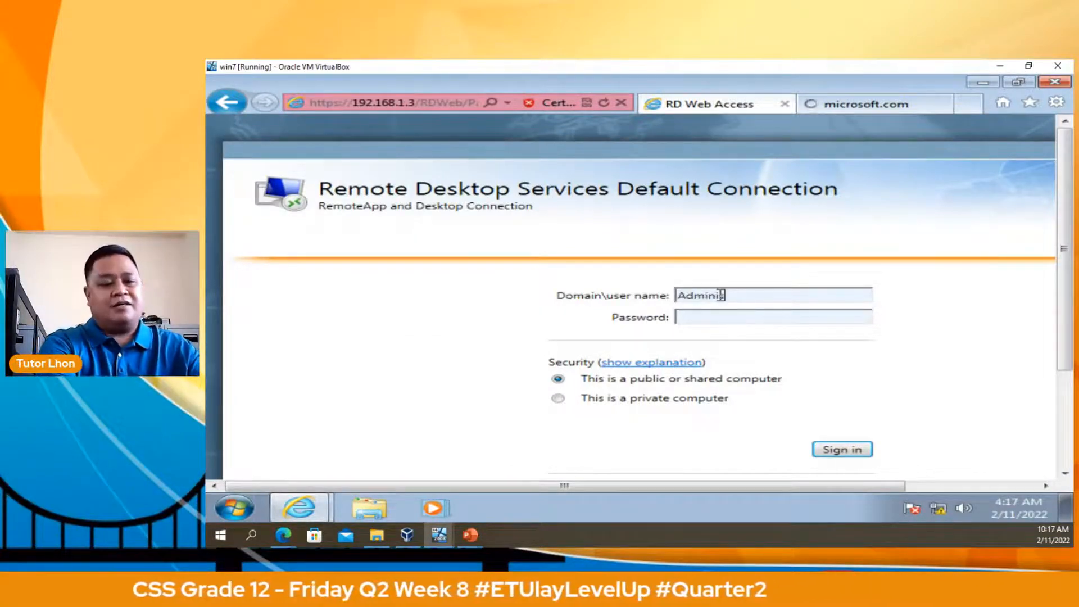
key("Tab")
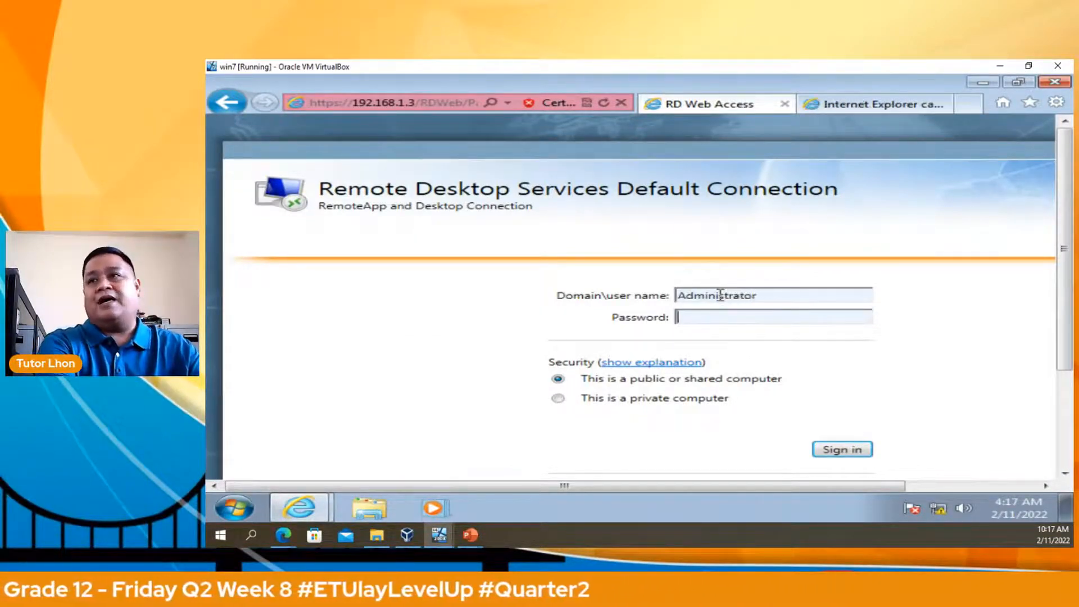
type("P@ssw0rd")
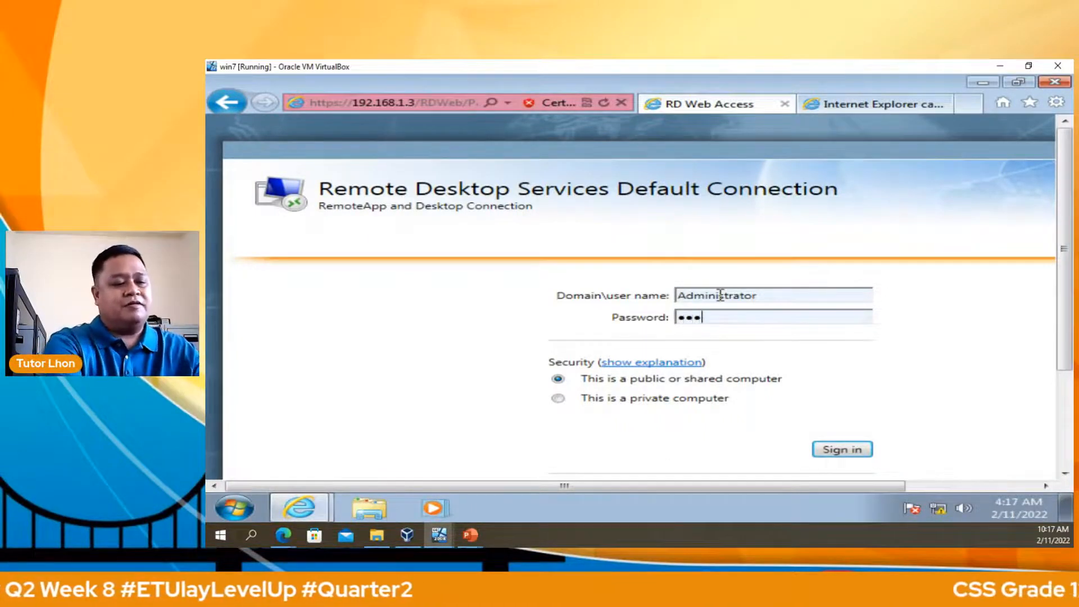
key("Return")
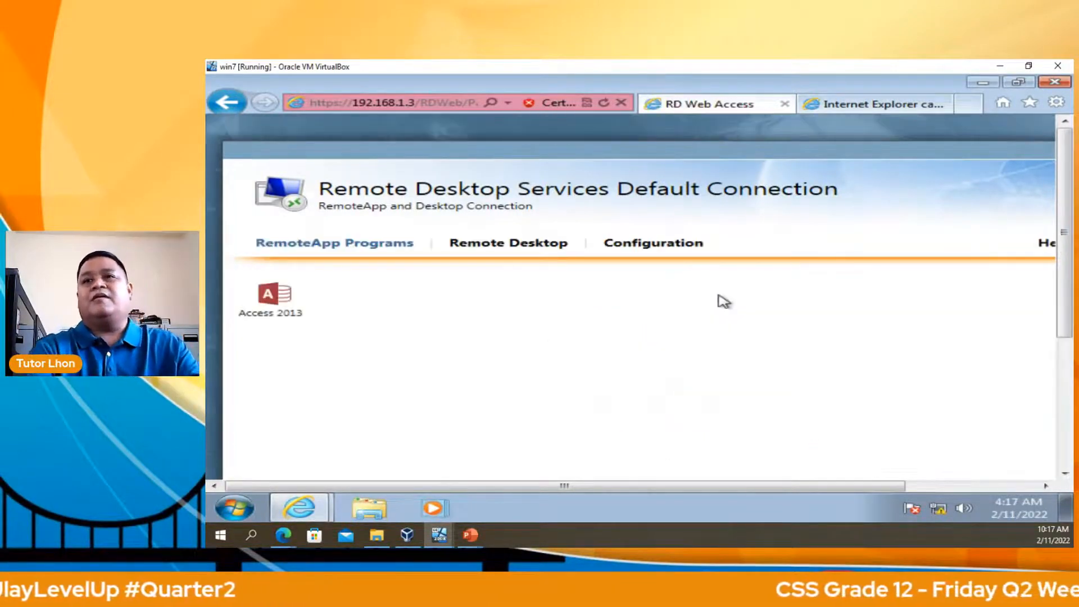
Select Access 2013 in RD Web Access and drag the Windows 7 VM into a smaller window.
left_click(346, 318)
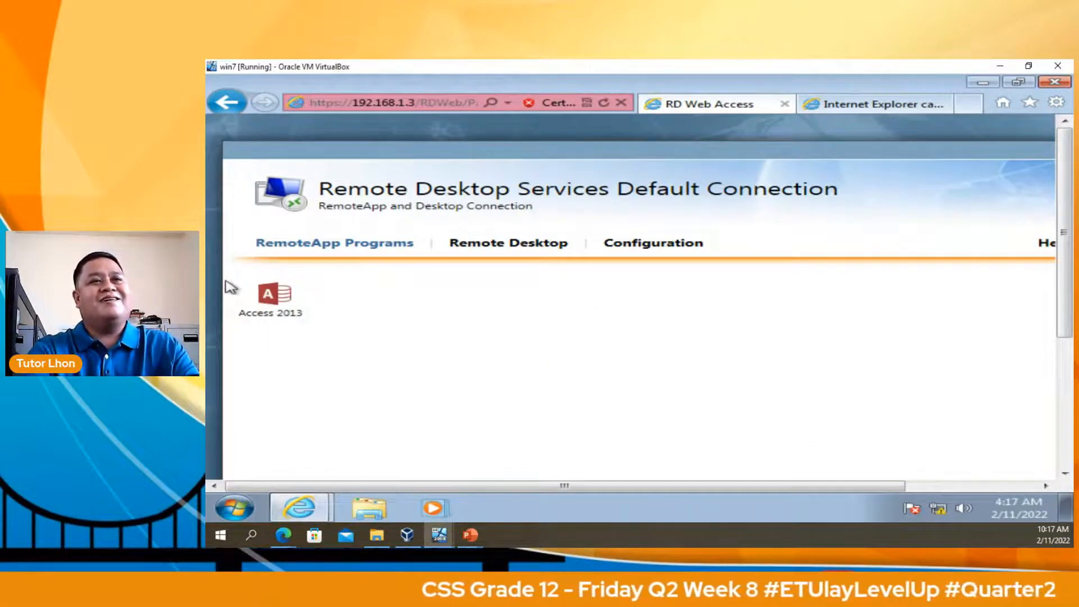
left_click(267, 303)
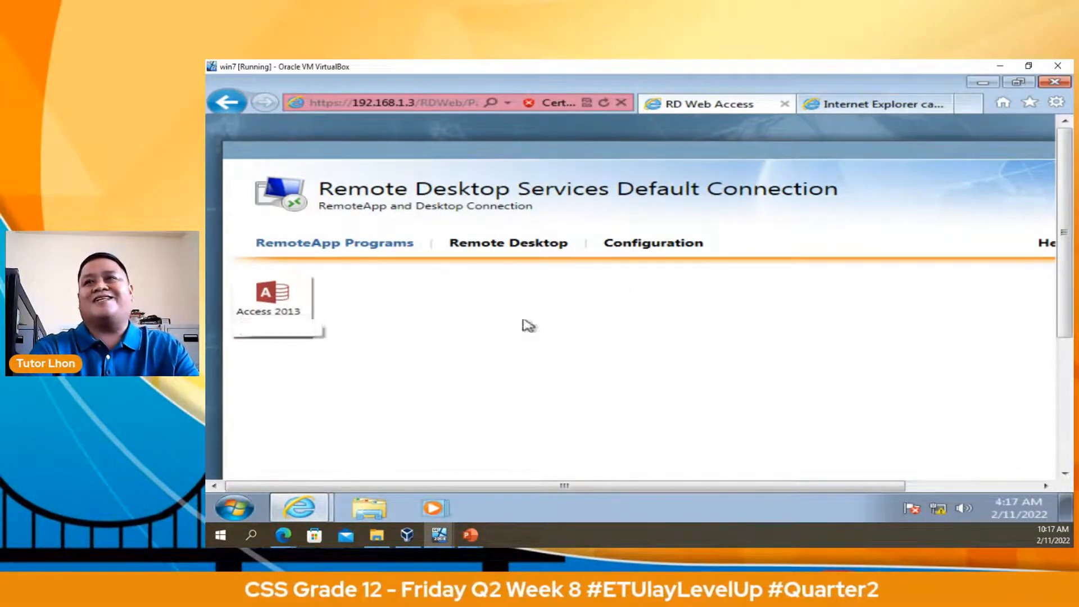
left_click_drag(894, 68, 479, 151)
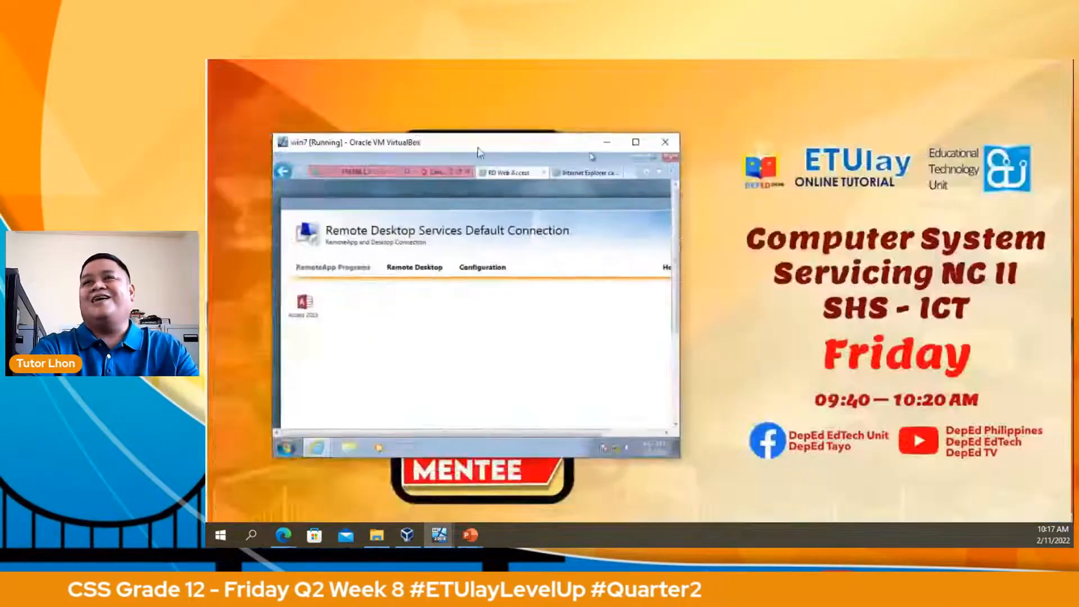